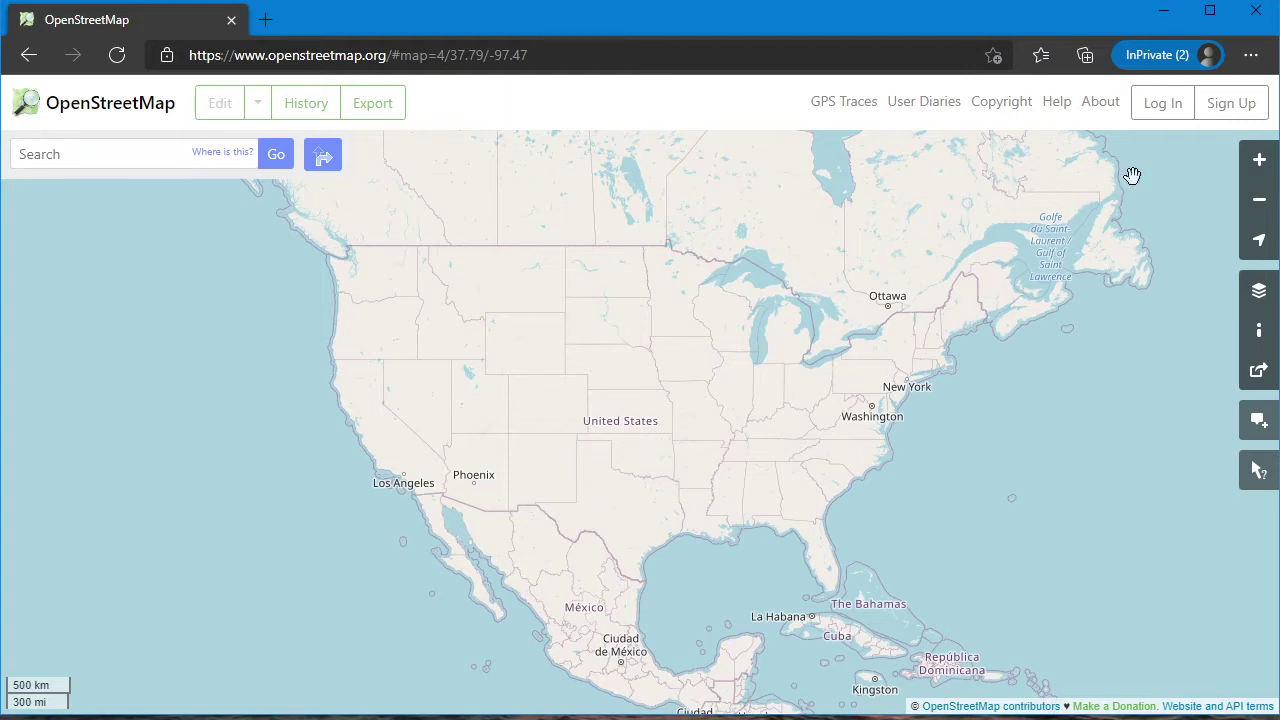
Step: Show Edge's About page, confirming version 92.0.902.55 is up to date
{"action": "left_click", "coordinate": [1250, 56]}
{"action": "mouse_move", "coordinate": [1030, 596]}
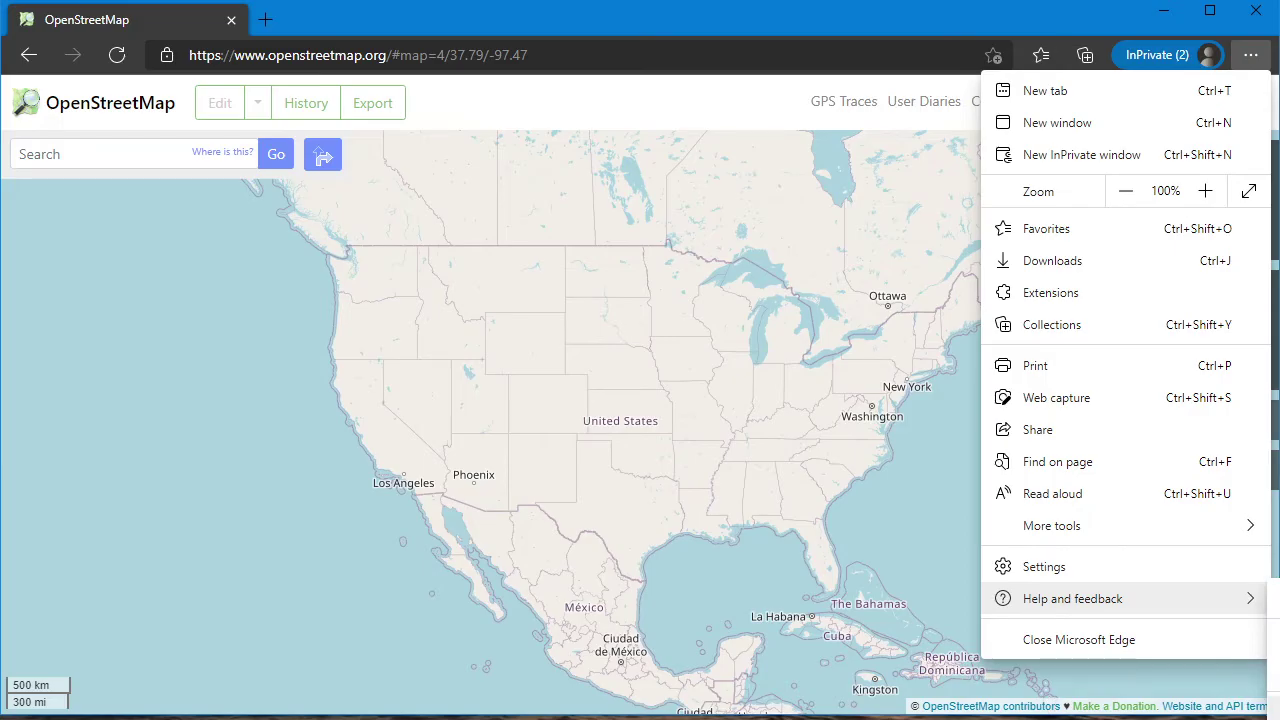
{"action": "left_click", "coordinate": [1274, 640]}
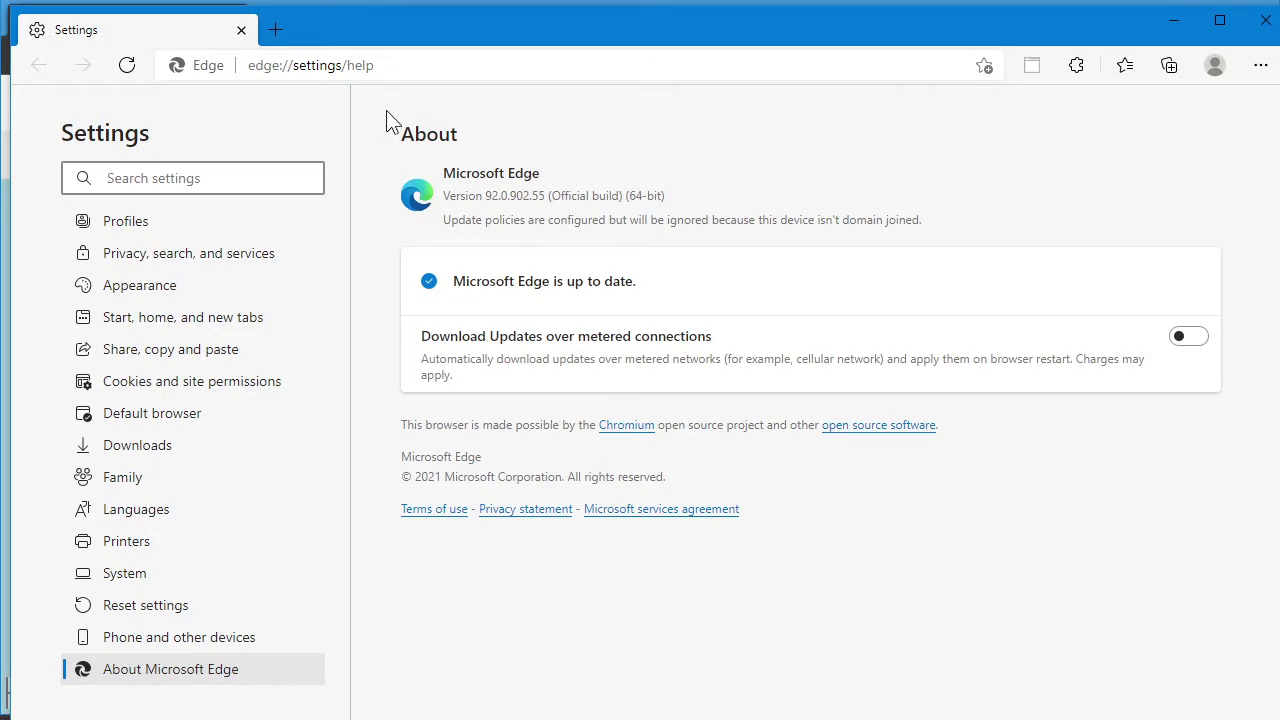
Step: Close the Settings tab to return to the OpenStreetMap North America map
{"action": "left_click", "coordinate": [241, 30]}
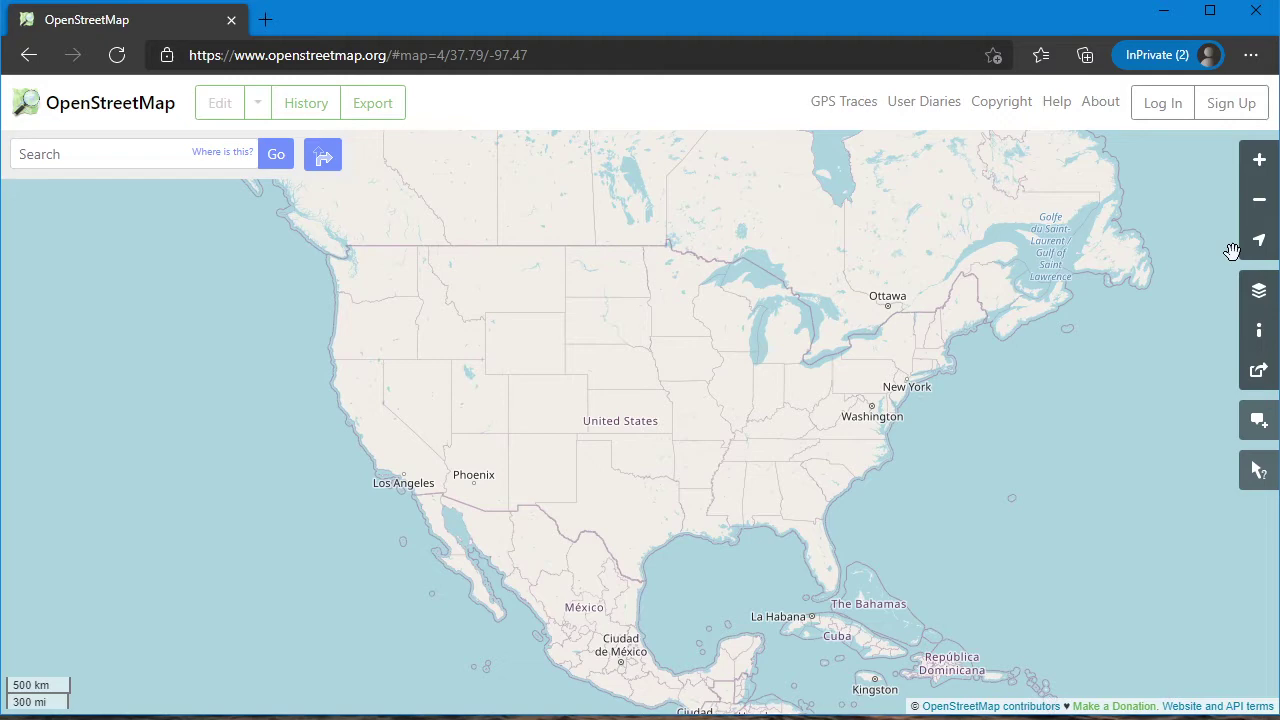
Step: Zoom in two levels and move the view south to the Dallas area of Texas
{"action": "left_click", "coordinate": [1261, 161]}
{"action": "left_click", "coordinate": [1261, 161]}
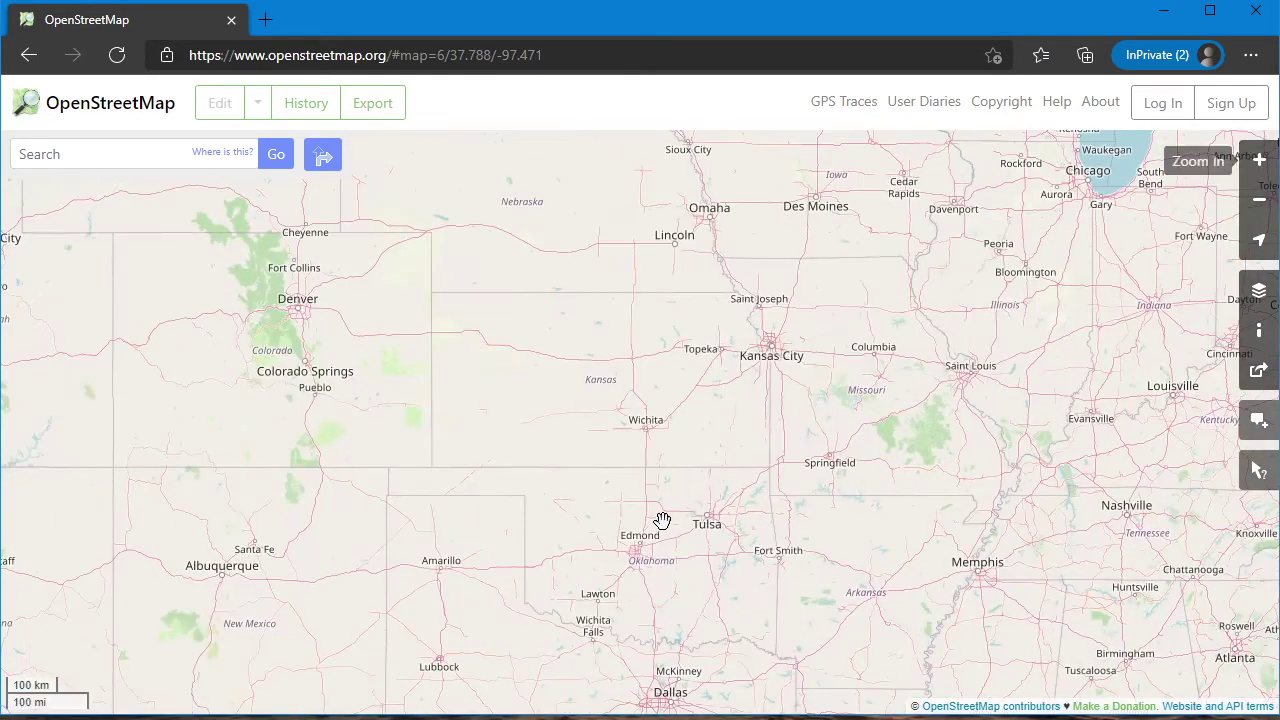
{"action": "left_click_drag", "start_coordinate": [662, 521], "coordinate": [666, 237]}
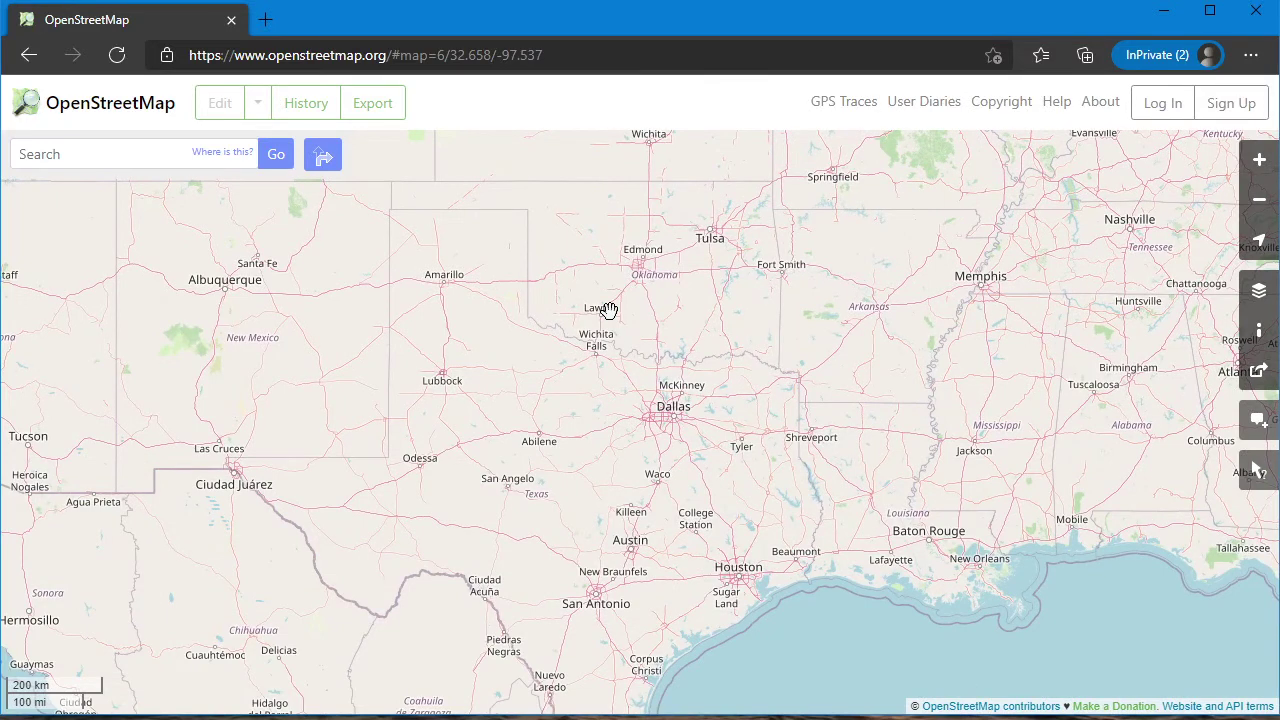
{"action": "left_click_drag", "start_coordinate": [766, 303], "coordinate": [746, 351]}
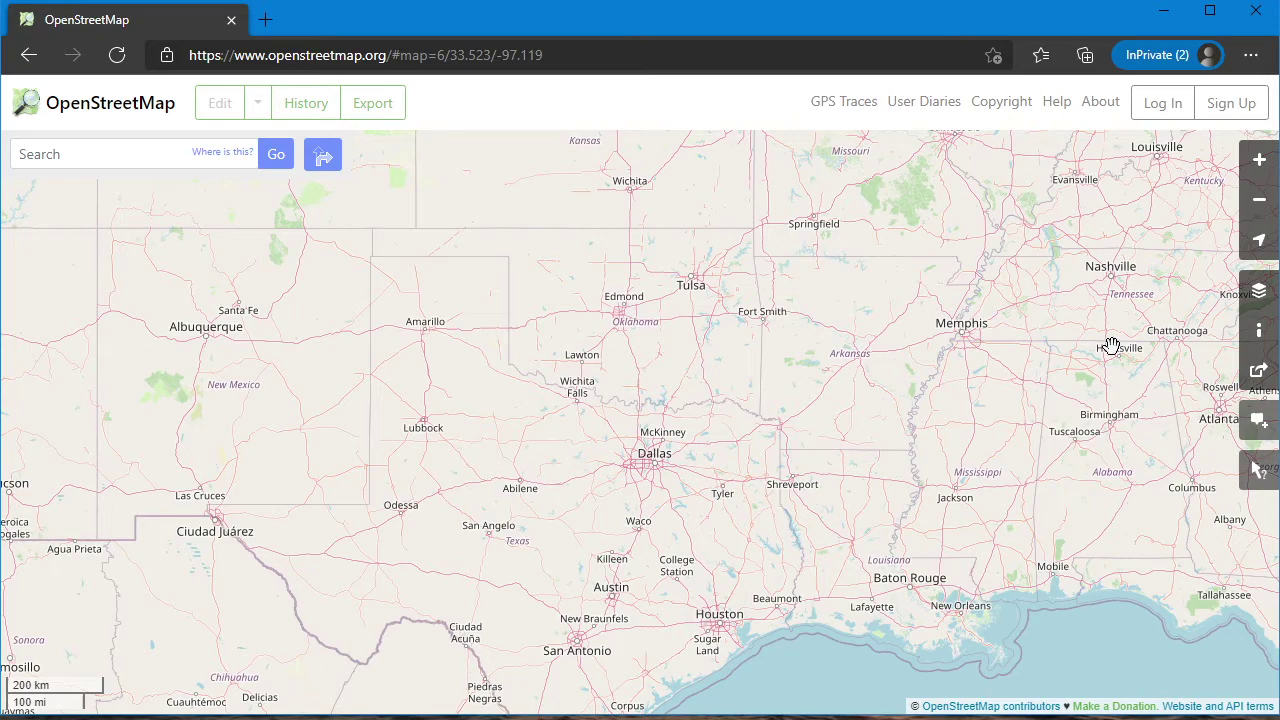
Step: Zoom in three more levels, keeping the Dallas metro area centred
{"action": "left_click", "coordinate": [1259, 162]}
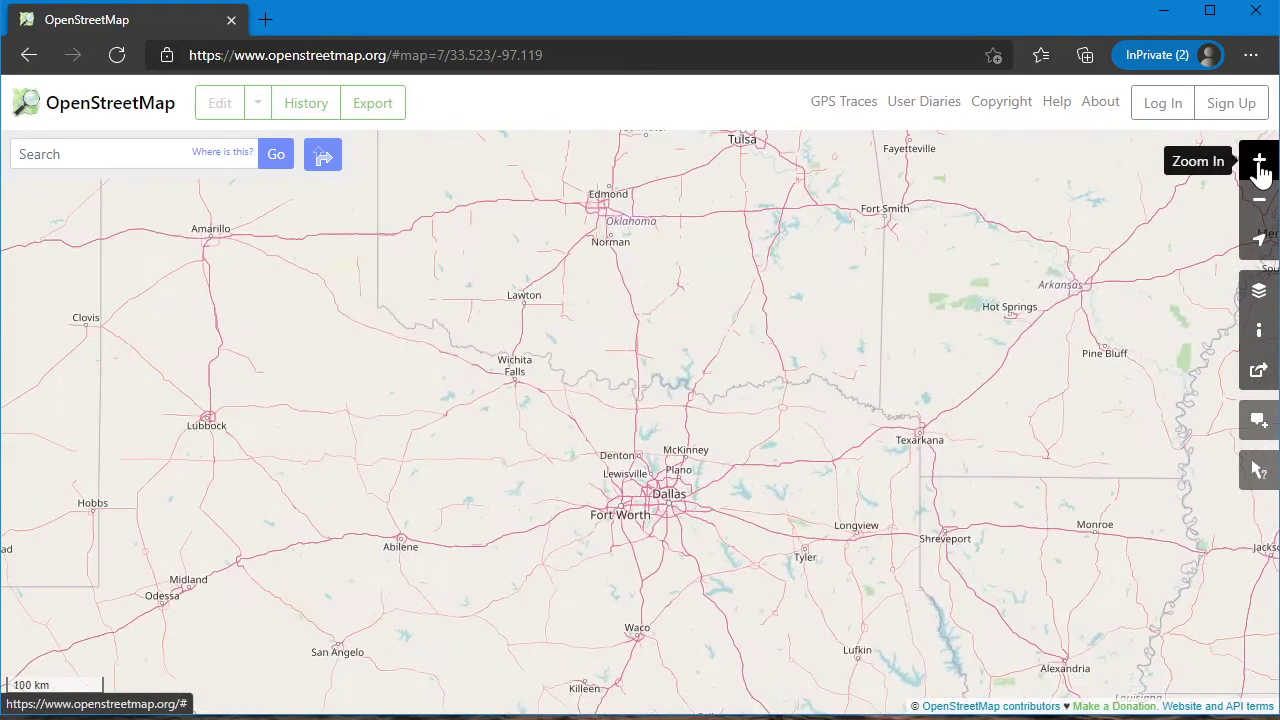
{"action": "left_click", "coordinate": [1259, 162]}
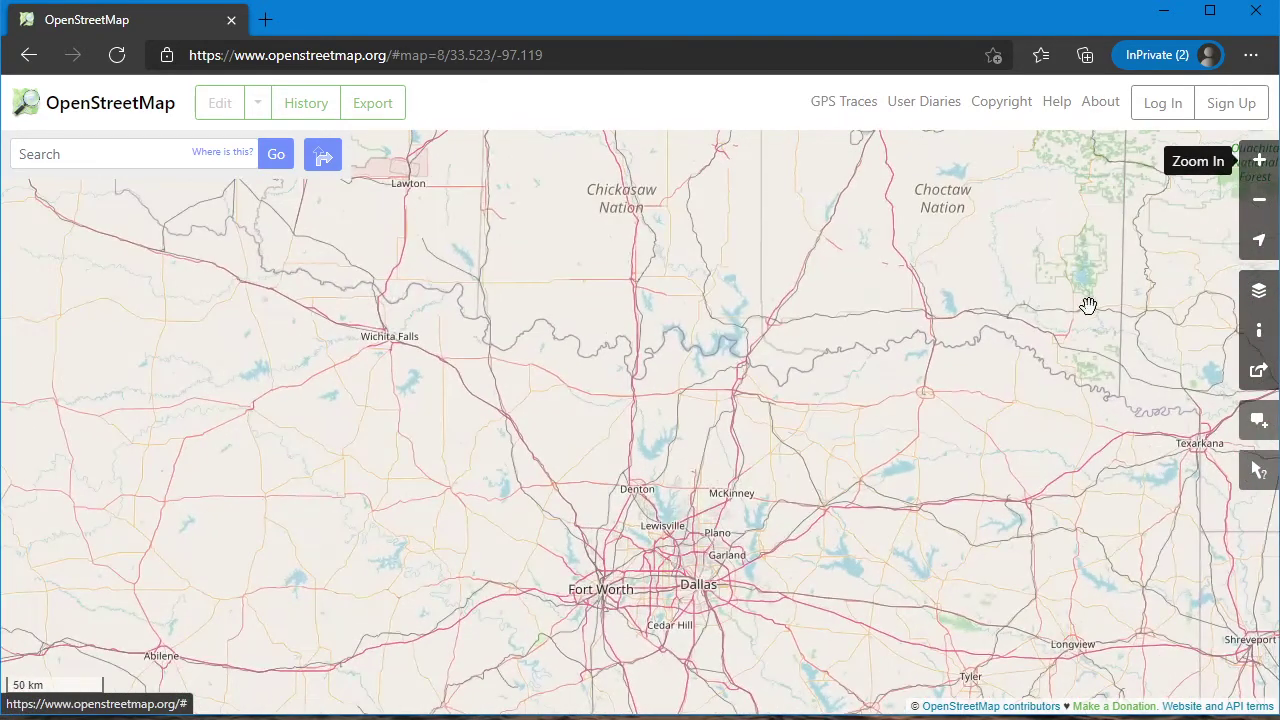
{"action": "left_click_drag", "start_coordinate": [1000, 317], "coordinate": [880, 328]}
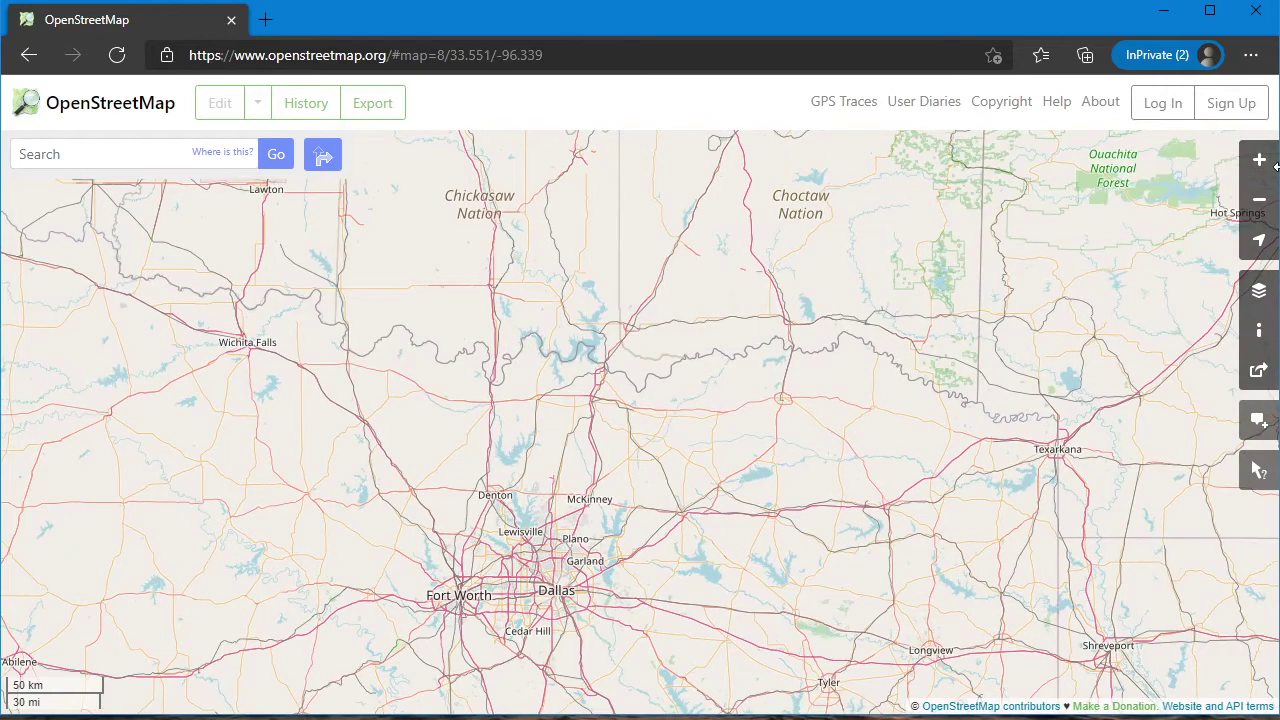
{"action": "left_click", "coordinate": [1262, 164]}
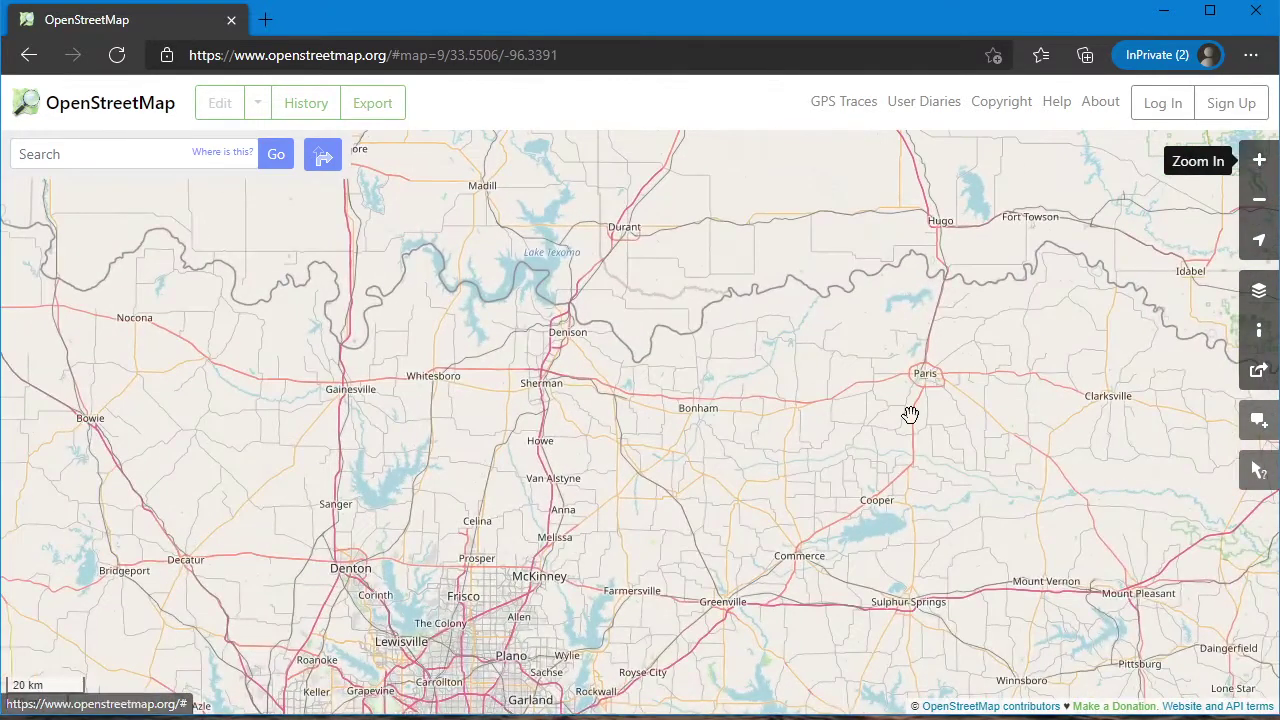
{"action": "left_click_drag", "start_coordinate": [910, 416], "coordinate": [930, 260]}
{"action": "left_click_drag", "start_coordinate": [793, 430], "coordinate": [811, 354]}
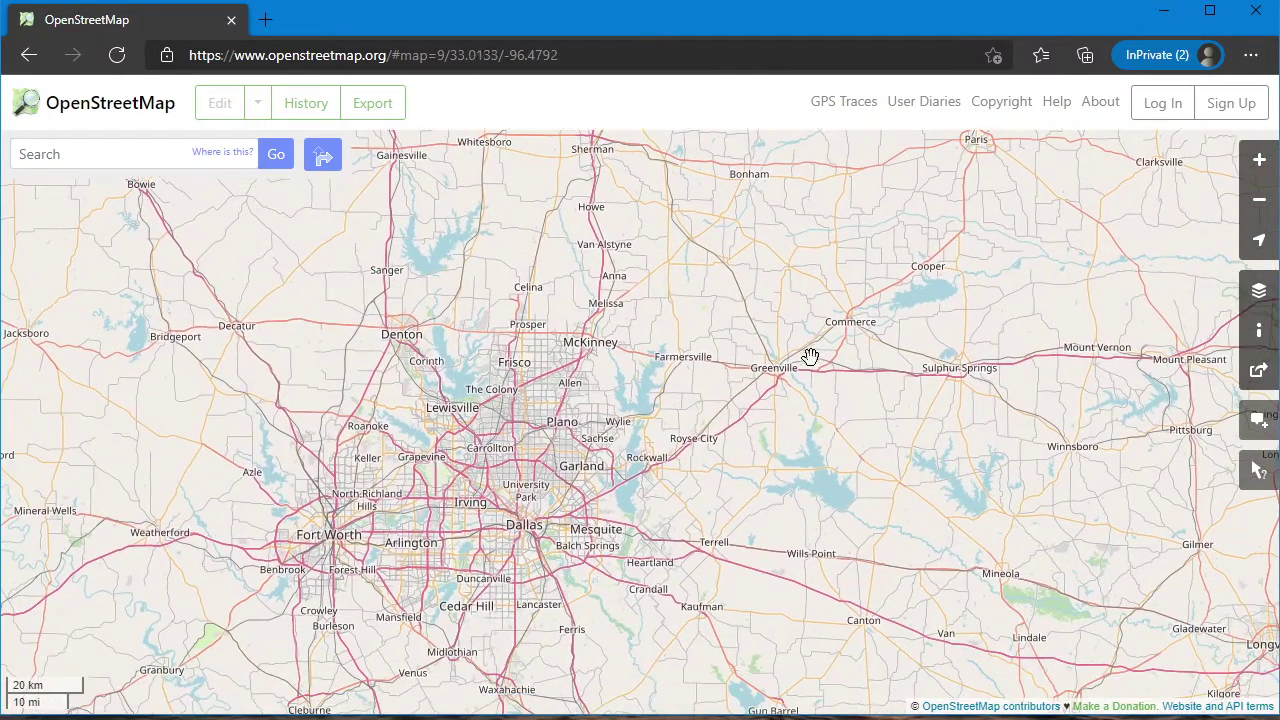
Step: Zoom to level 11 showing Dallas, Richardson, Garland and Irving
{"action": "left_click", "coordinate": [1260, 161]}
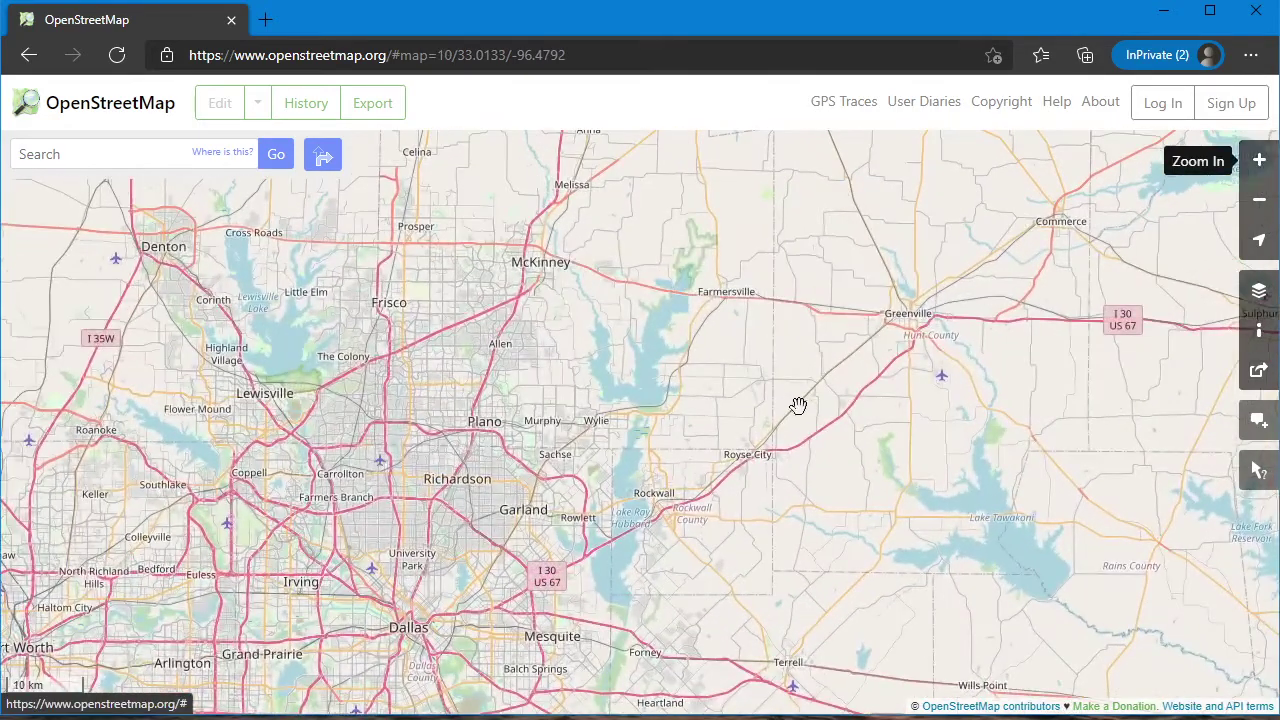
{"action": "left_click_drag", "start_coordinate": [800, 406], "coordinate": [838, 273]}
{"action": "left_click", "coordinate": [1260, 161]}
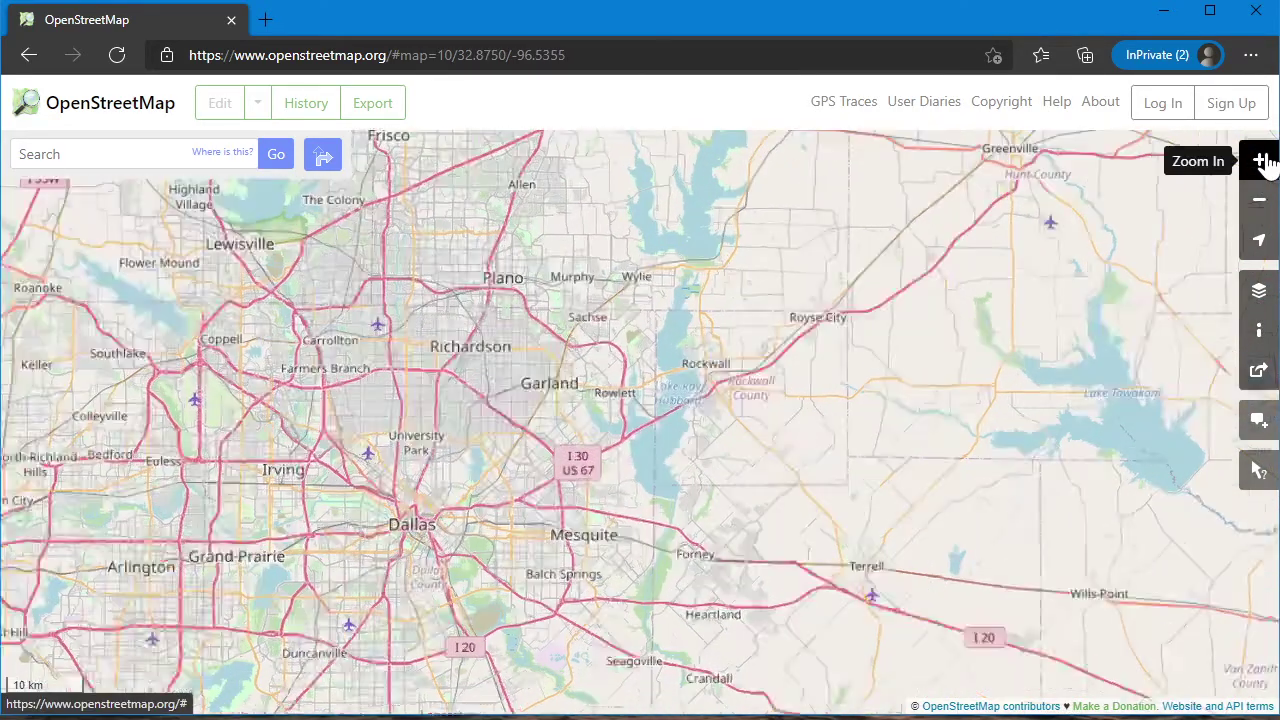
{"action": "left_click_drag", "start_coordinate": [220, 365], "coordinate": [459, 349]}
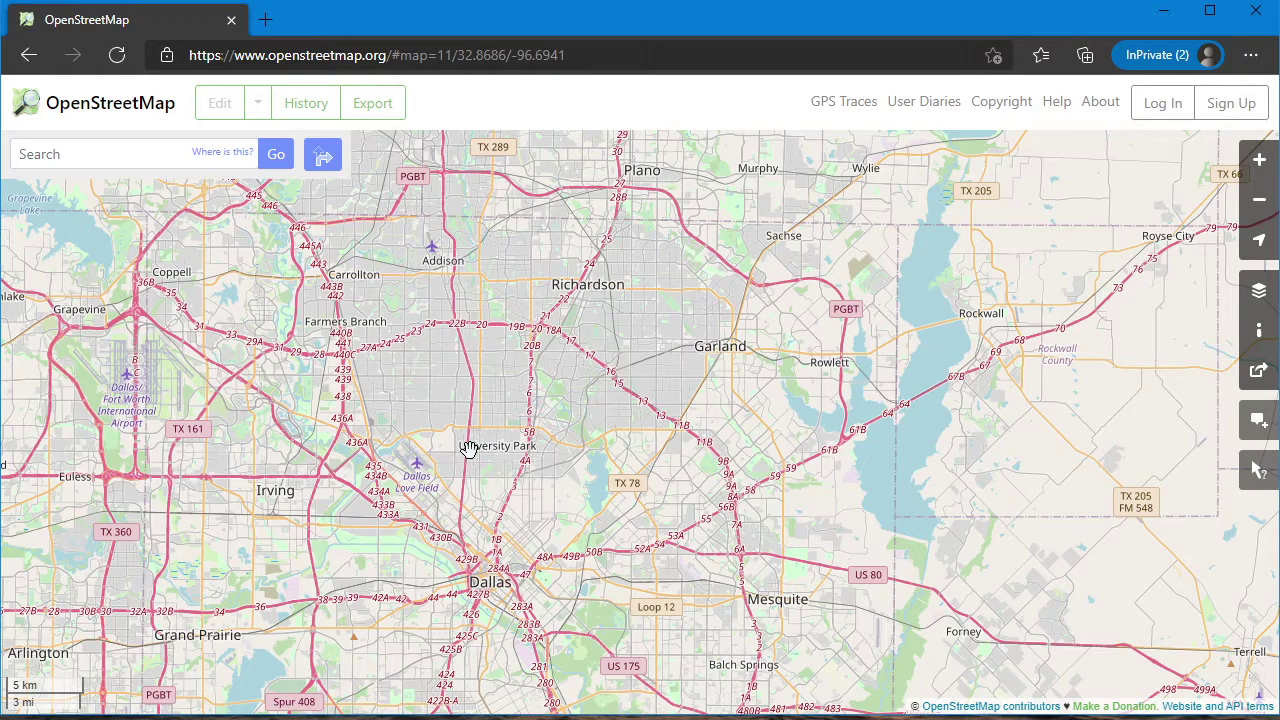
Step: Pan north to survey Plano, Allen, Frisco and McKinney toward Farmersville
{"action": "mouse_move", "coordinate": [468, 448]}
{"action": "left_mouse_down"}
{"action": "mouse_move", "coordinate": [489, 463]}
{"action": "mouse_move", "coordinate": [500, 543]}
{"action": "left_mouse_up"}
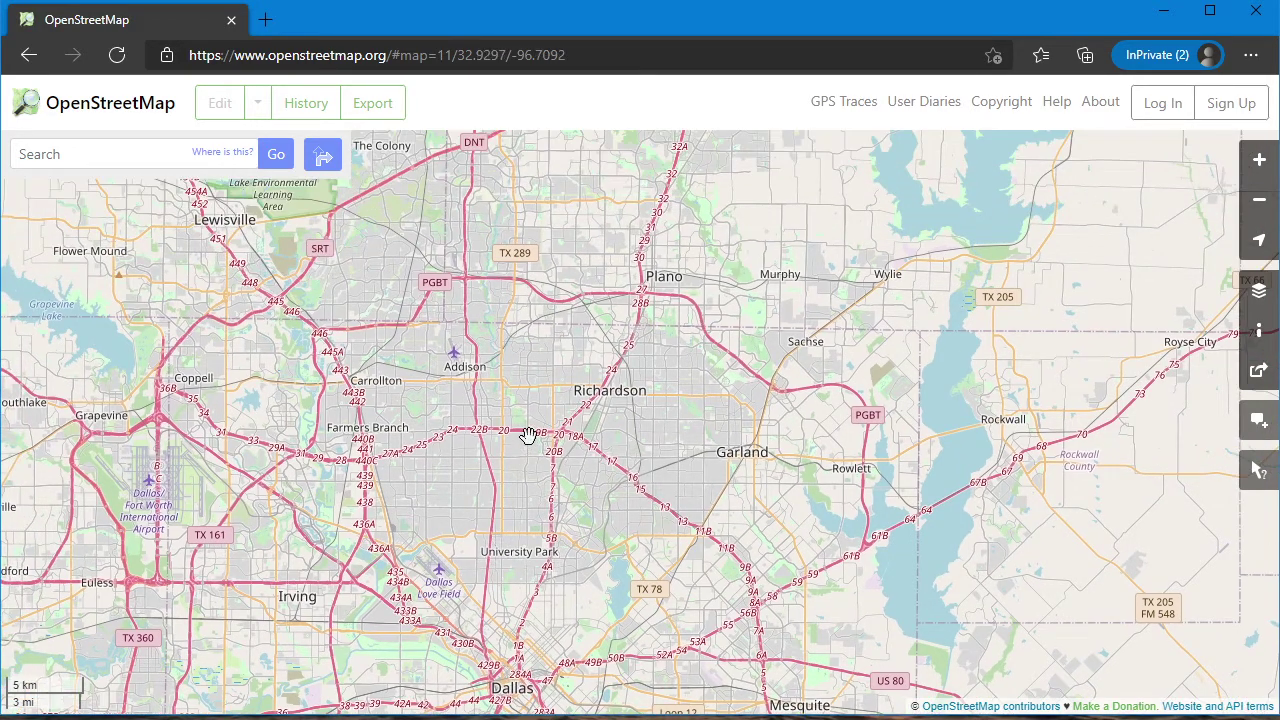
{"action": "mouse_move", "coordinate": [526, 434]}
{"action": "left_mouse_down"}
{"action": "mouse_move", "coordinate": [536, 527]}
{"action": "mouse_move", "coordinate": [566, 457]}
{"action": "mouse_move", "coordinate": [520, 523]}
{"action": "mouse_move", "coordinate": [538, 457]}
{"action": "left_mouse_up"}
{"action": "left_click_drag", "start_coordinate": [580, 409], "coordinate": [534, 543]}
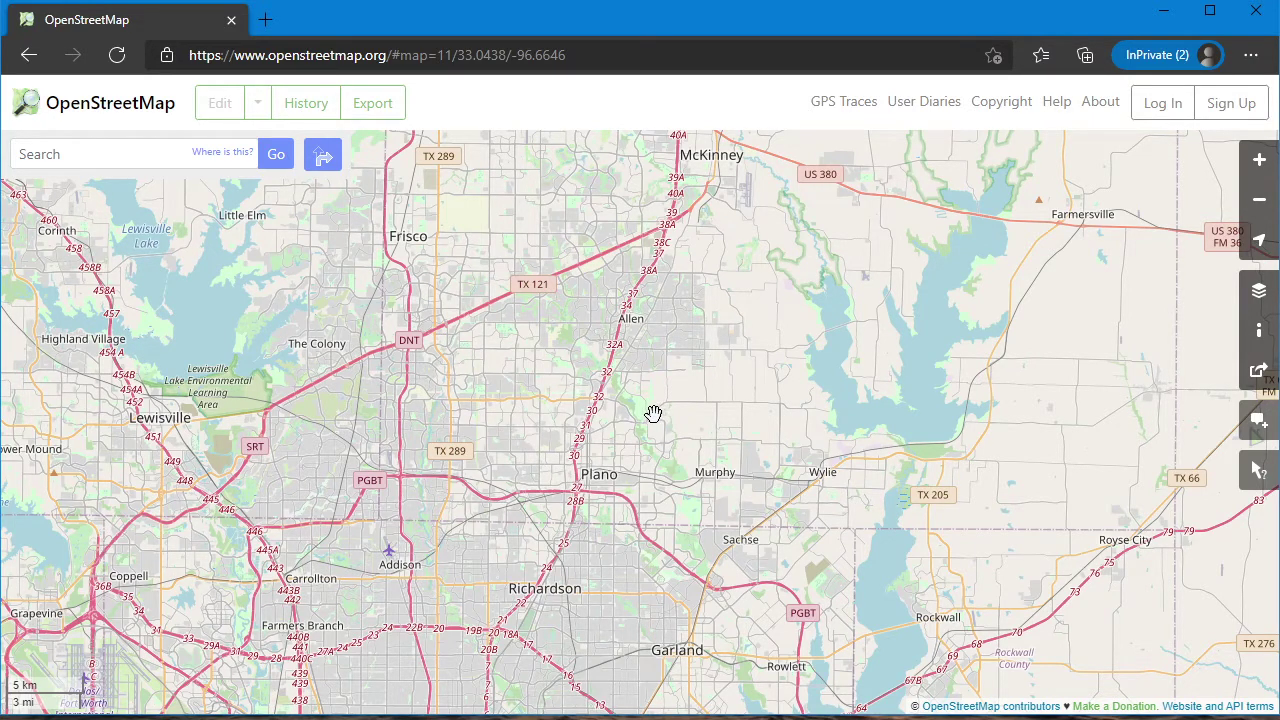
{"action": "left_click_drag", "start_coordinate": [618, 438], "coordinate": [639, 331]}
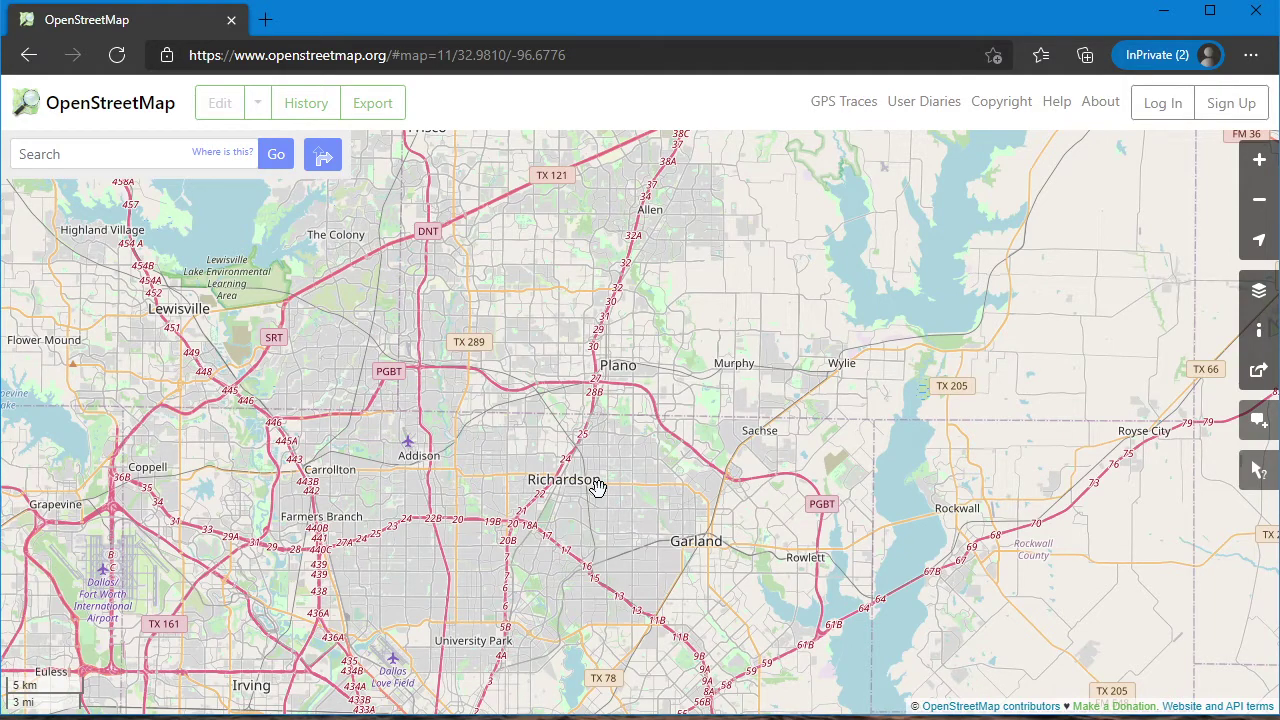
{"action": "left_click_drag", "start_coordinate": [734, 349], "coordinate": [638, 547]}
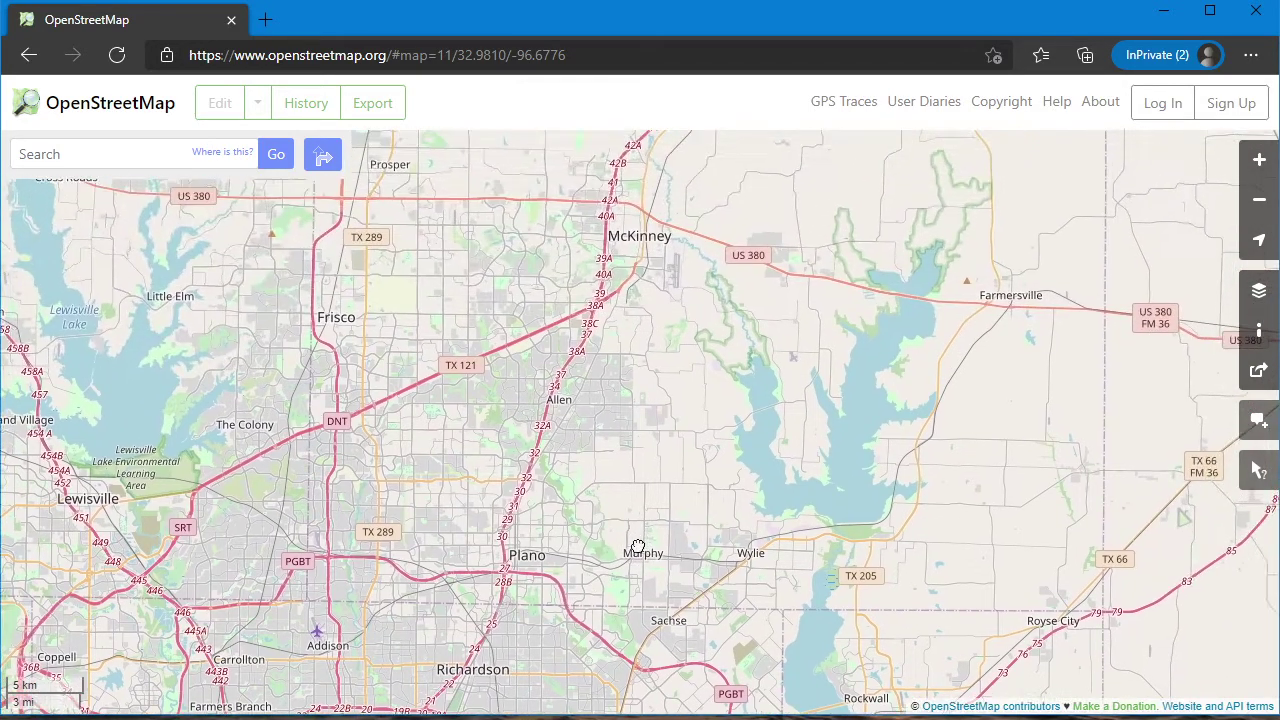
{"action": "left_click_drag", "start_coordinate": [687, 418], "coordinate": [615, 402]}
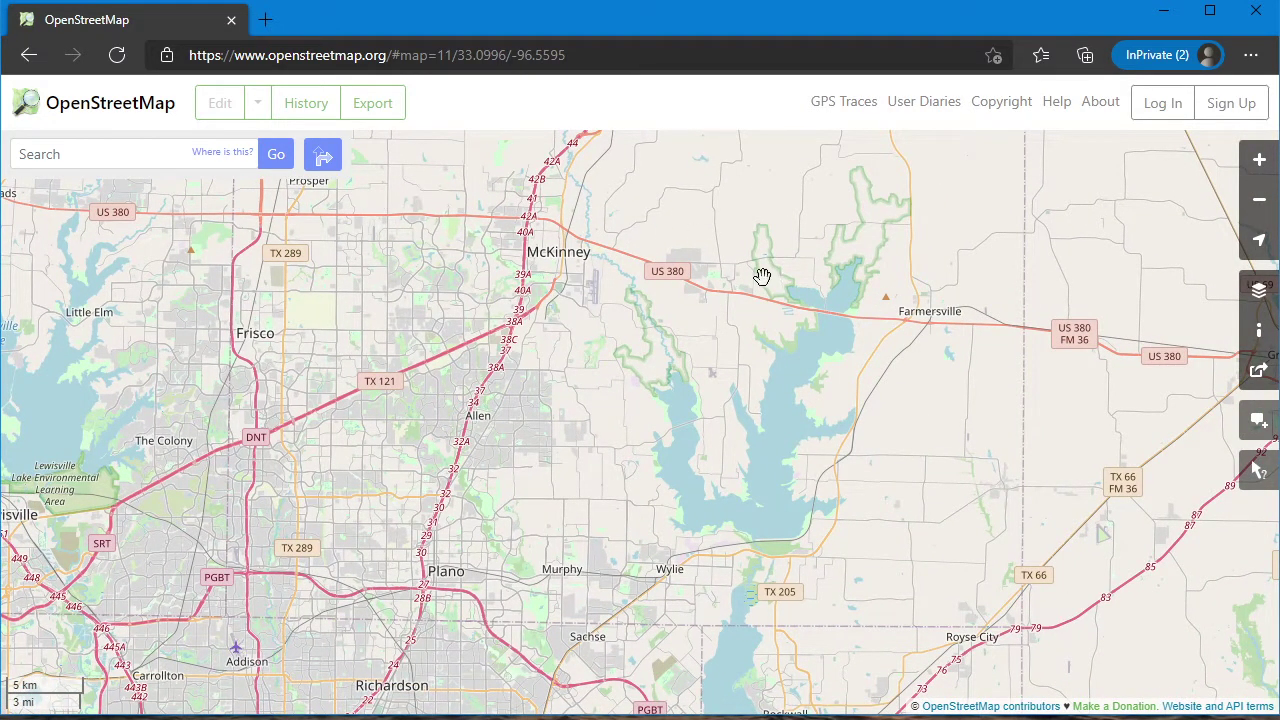
Step: Centre the map back on downtown Dallas and Mesquite
{"action": "left_click_drag", "start_coordinate": [340, 562], "coordinate": [449, 249]}
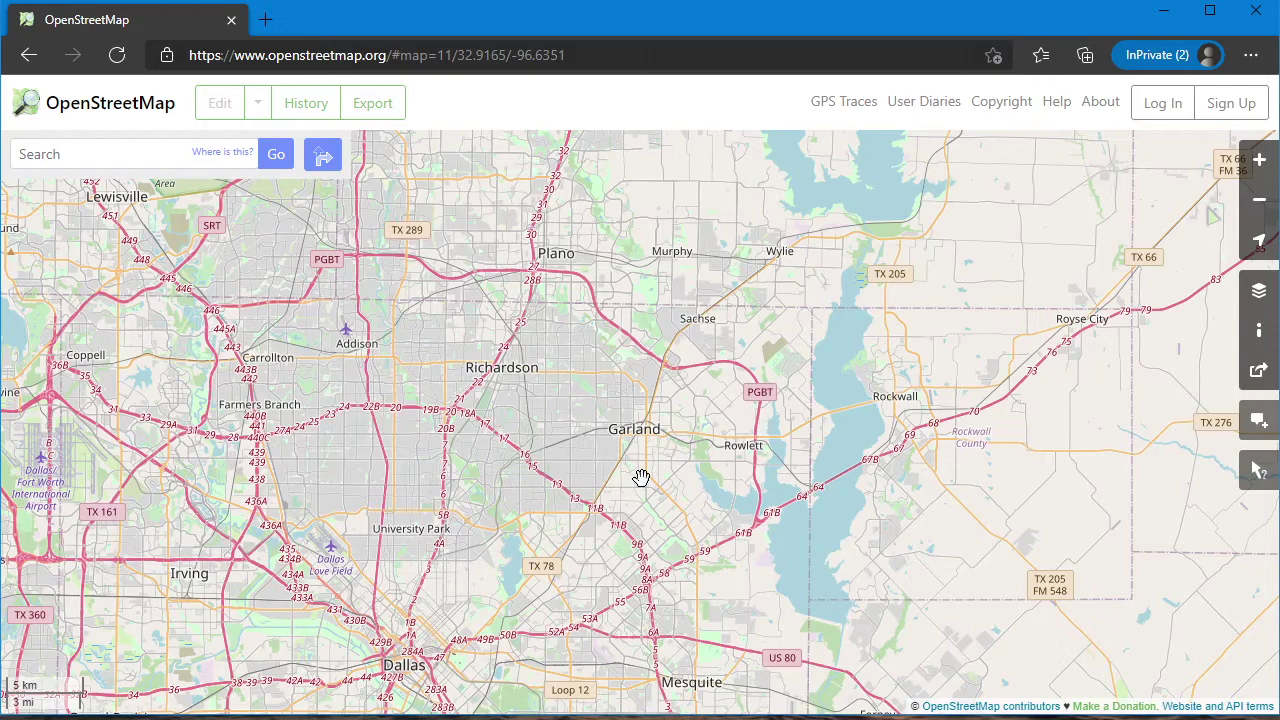
{"action": "left_click_drag", "start_coordinate": [515, 485], "coordinate": [720, 223]}
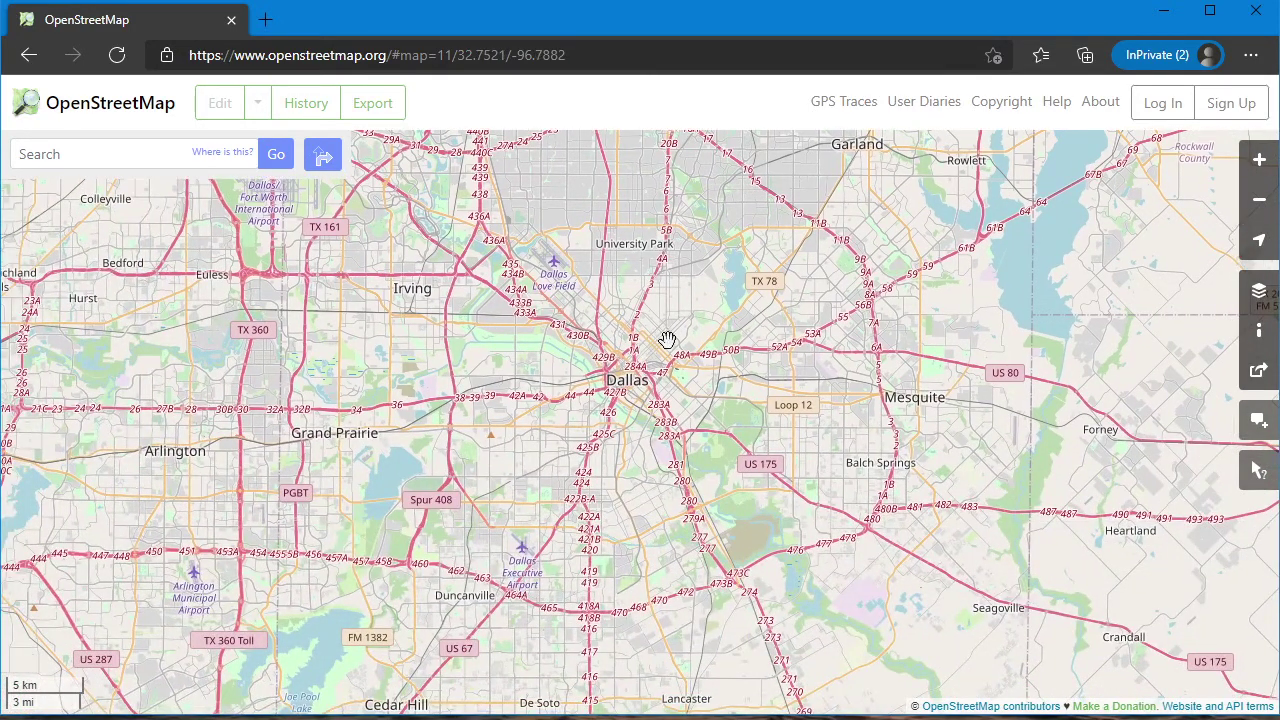
{"action": "left_click", "coordinate": [1251, 55]}
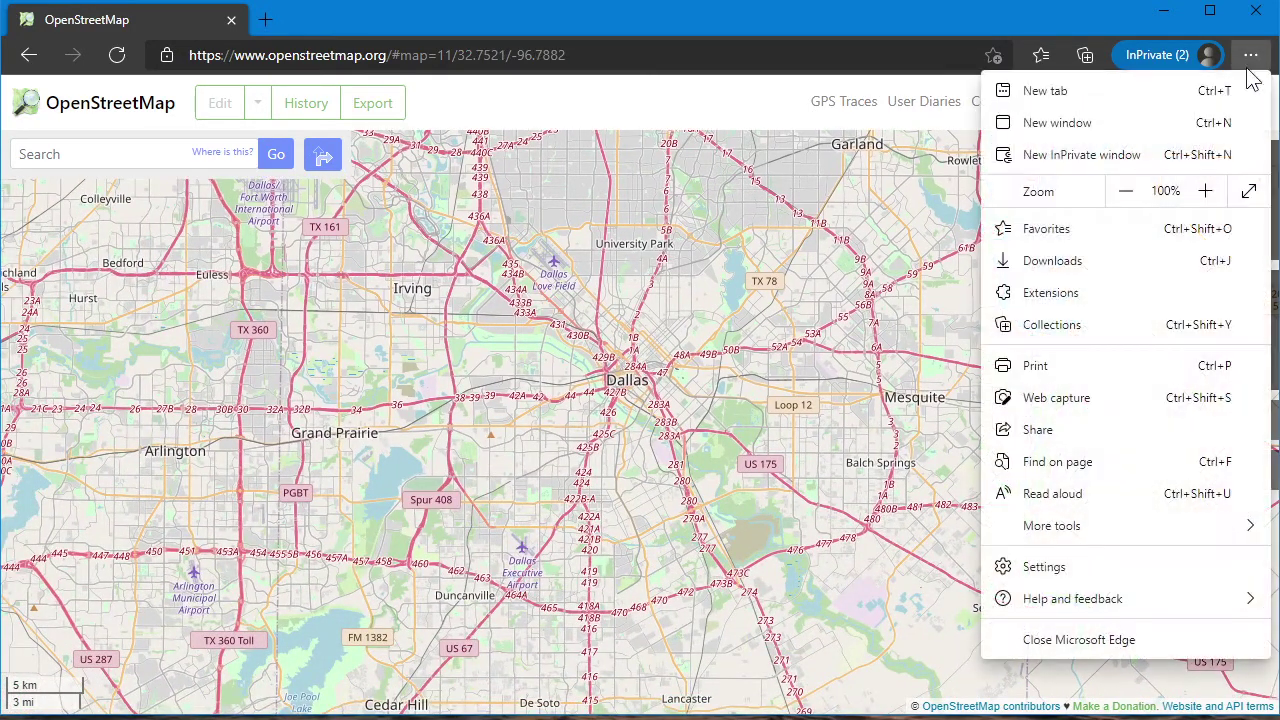
Step: Preview the downtown Dallas map as a portrait printout, then cancel without printing
{"action": "left_click", "coordinate": [1045, 378]}
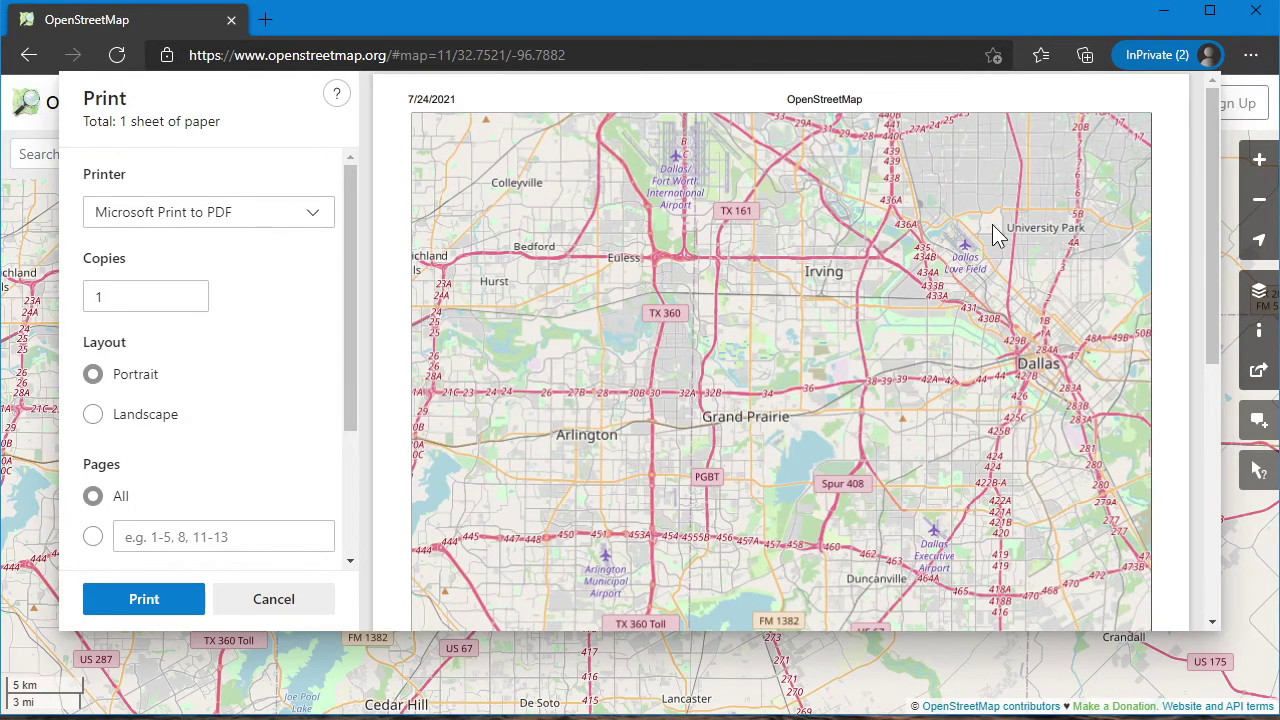
{"action": "mouse_move", "coordinate": [1214, 166]}
{"action": "left_mouse_down"}
{"action": "mouse_move", "coordinate": [1216, 244]}
{"action": "mouse_move", "coordinate": [1193, 360]}
{"action": "mouse_move", "coordinate": [1225, 148]}
{"action": "left_mouse_up"}
{"action": "left_click", "coordinate": [300, 606]}
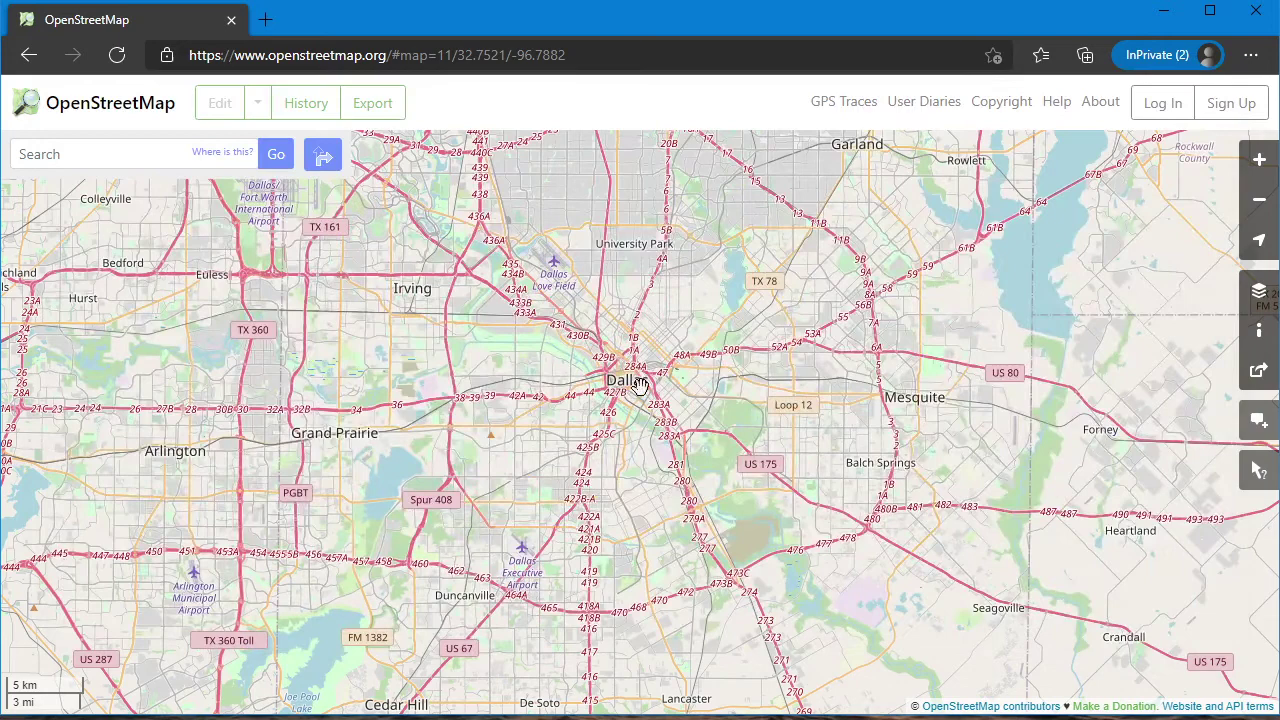
Step: Pan north to Lewisville, Plano and Richardson, preview its printout, then cancel
{"action": "left_click_drag", "start_coordinate": [638, 380], "coordinate": [584, 650]}
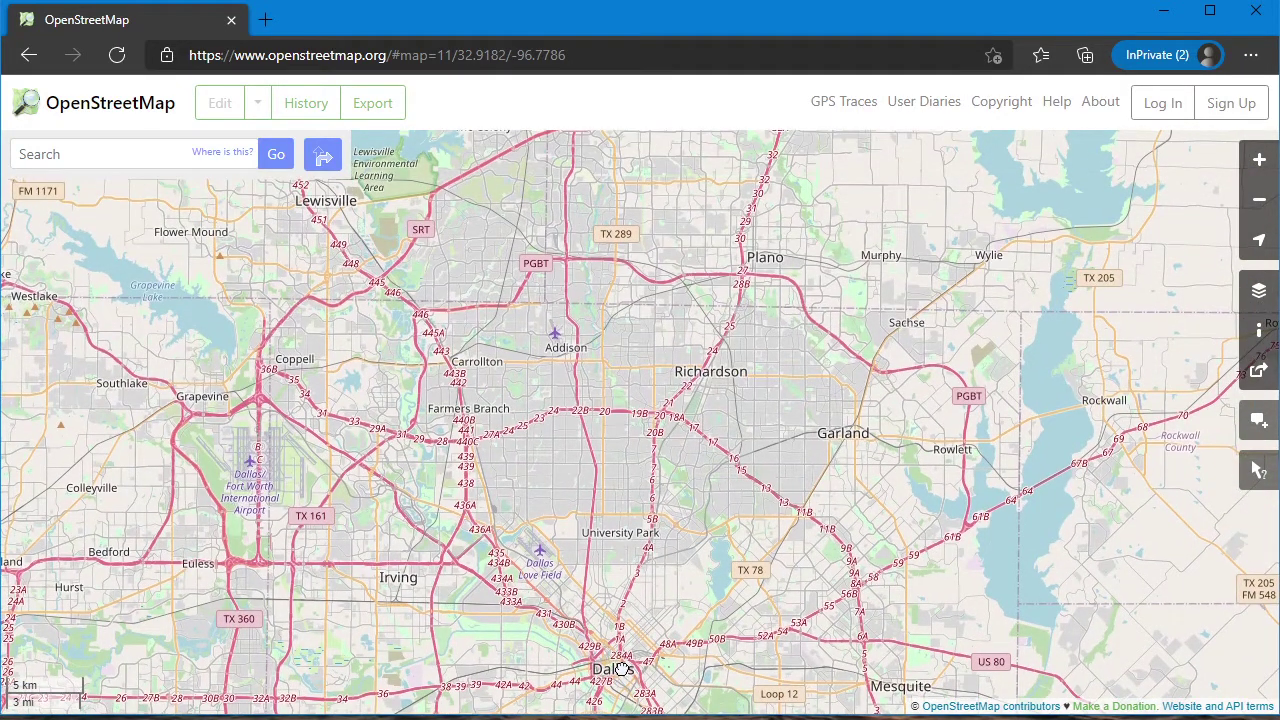
{"action": "left_click", "coordinate": [1250, 55]}
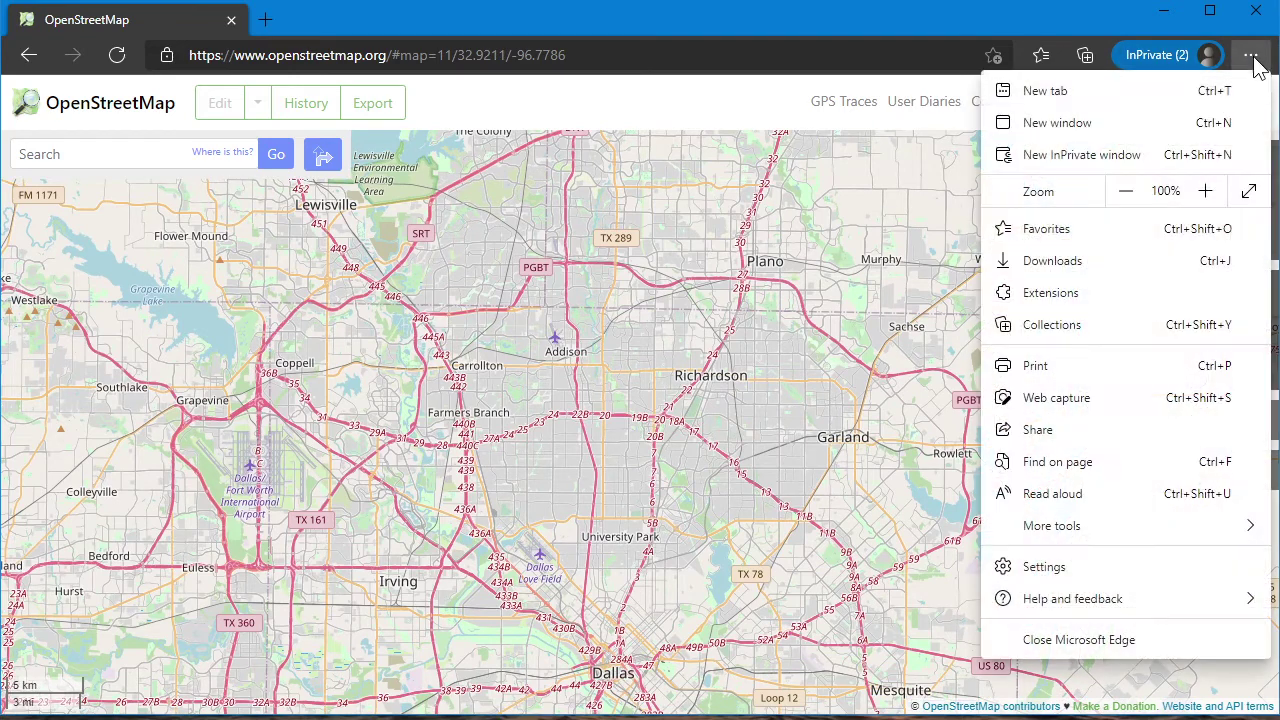
{"action": "left_click", "coordinate": [1066, 364]}
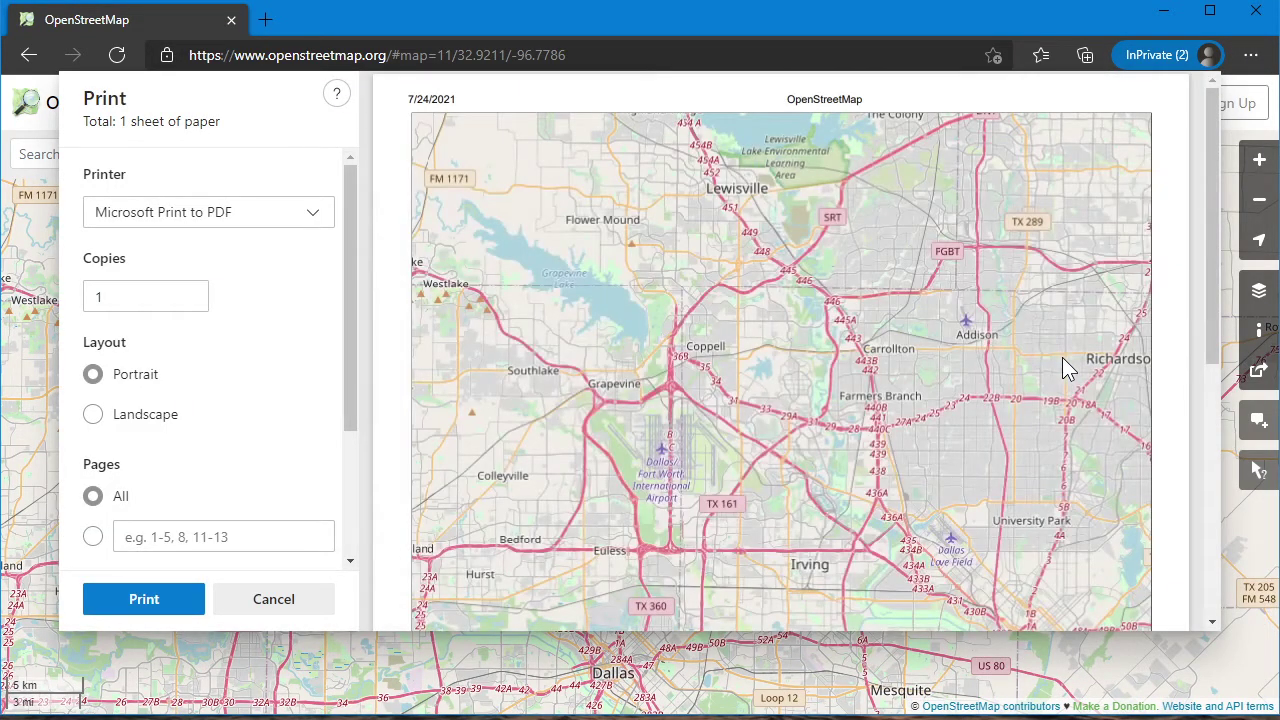
{"action": "left_click_drag", "start_coordinate": [1214, 237], "coordinate": [1179, 434]}
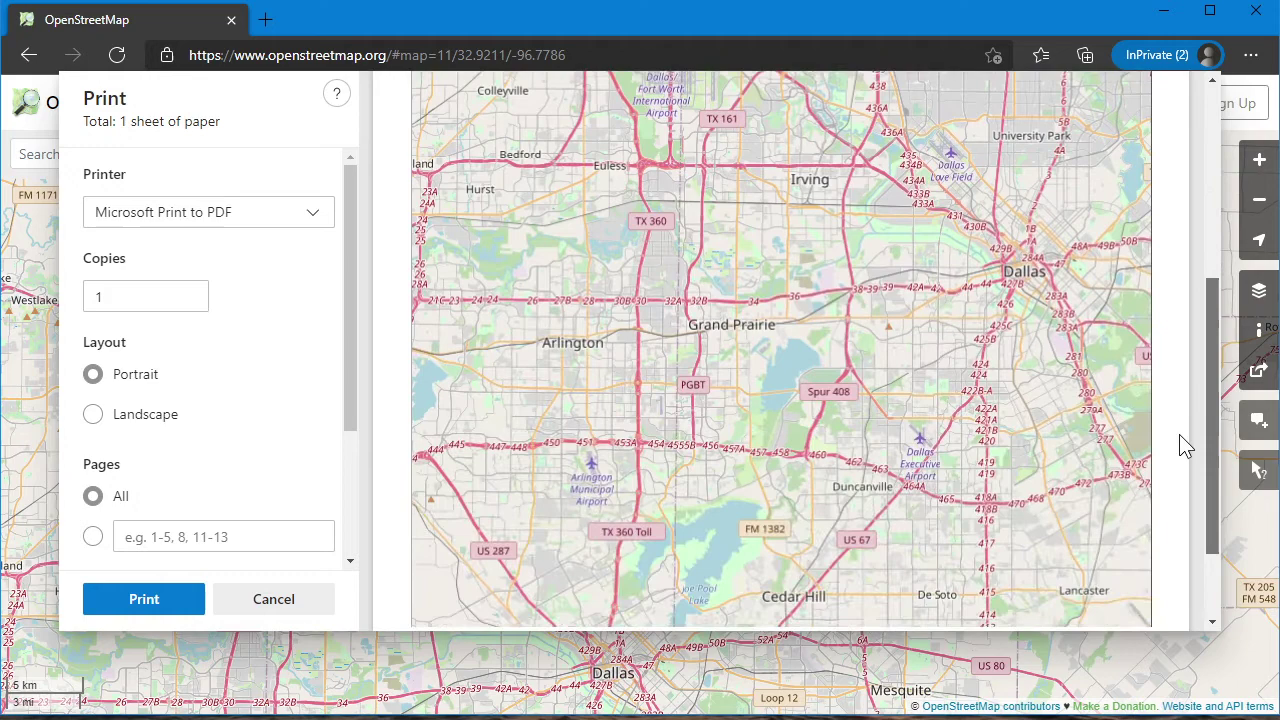
{"action": "scroll", "coordinate": [773, 313], "scroll_direction": "down", "scroll_amount": 1}
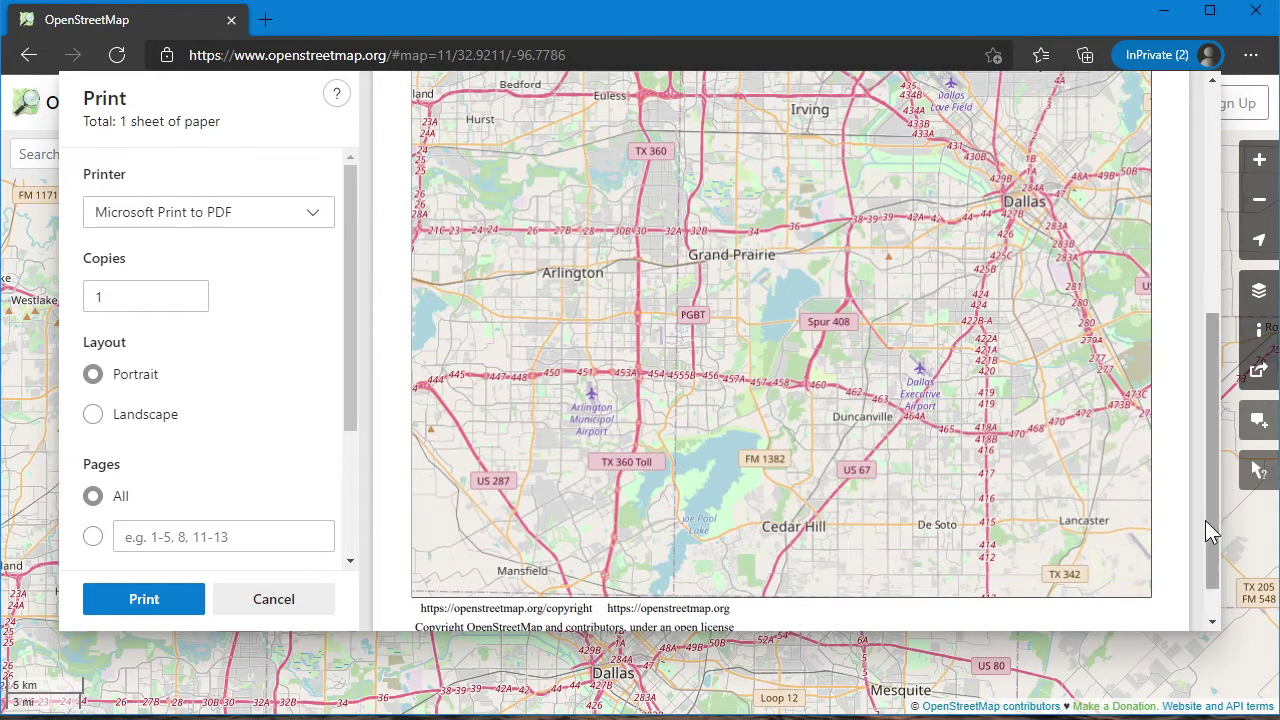
{"action": "left_click_drag", "start_coordinate": [1216, 438], "coordinate": [1216, 358]}
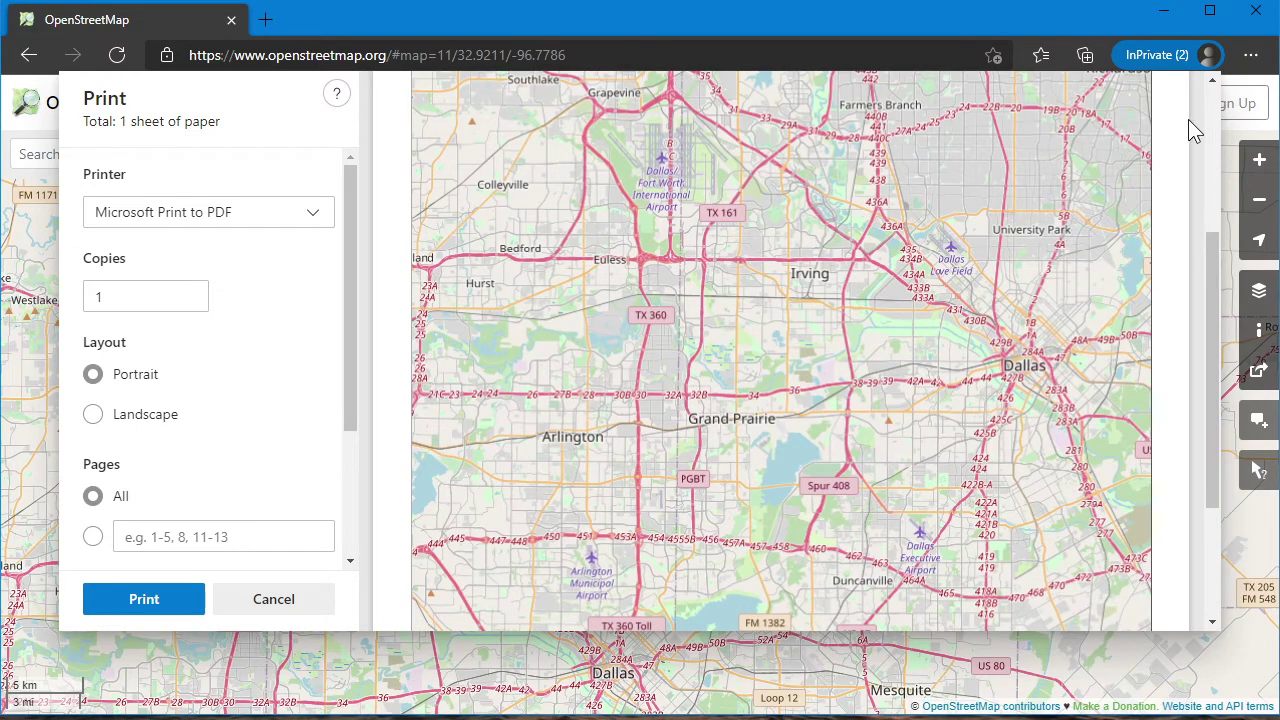
{"action": "left_click", "coordinate": [279, 600]}
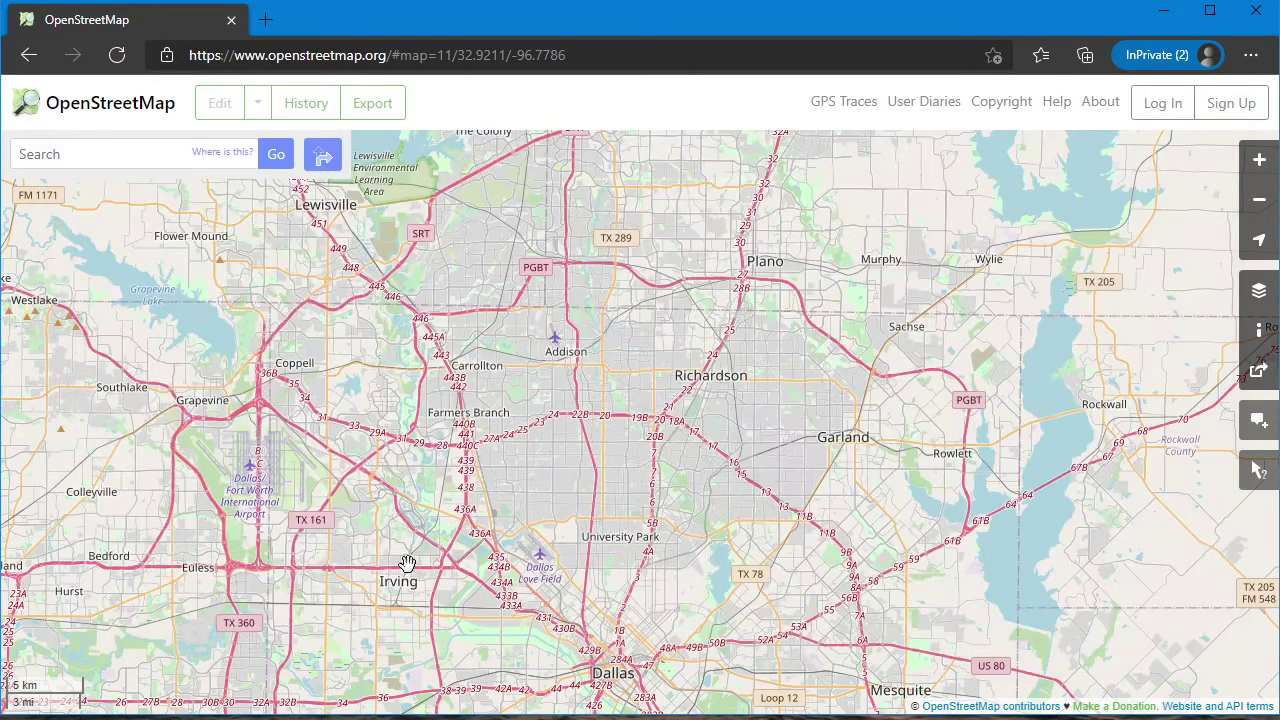
Step: Pan east to Garland, Rockwall and the lake, preview its printout, then cancel
{"action": "left_click_drag", "start_coordinate": [612, 677], "coordinate": [152, 679]}
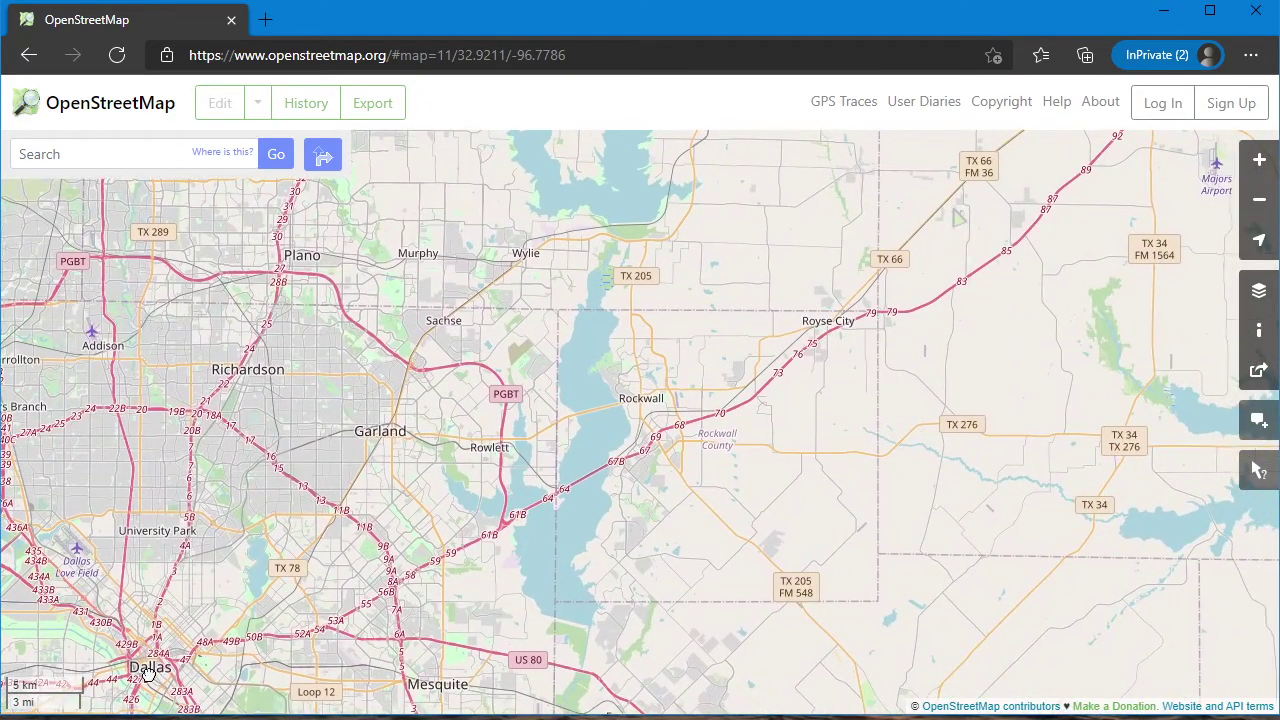
{"action": "left_click", "coordinate": [1251, 57]}
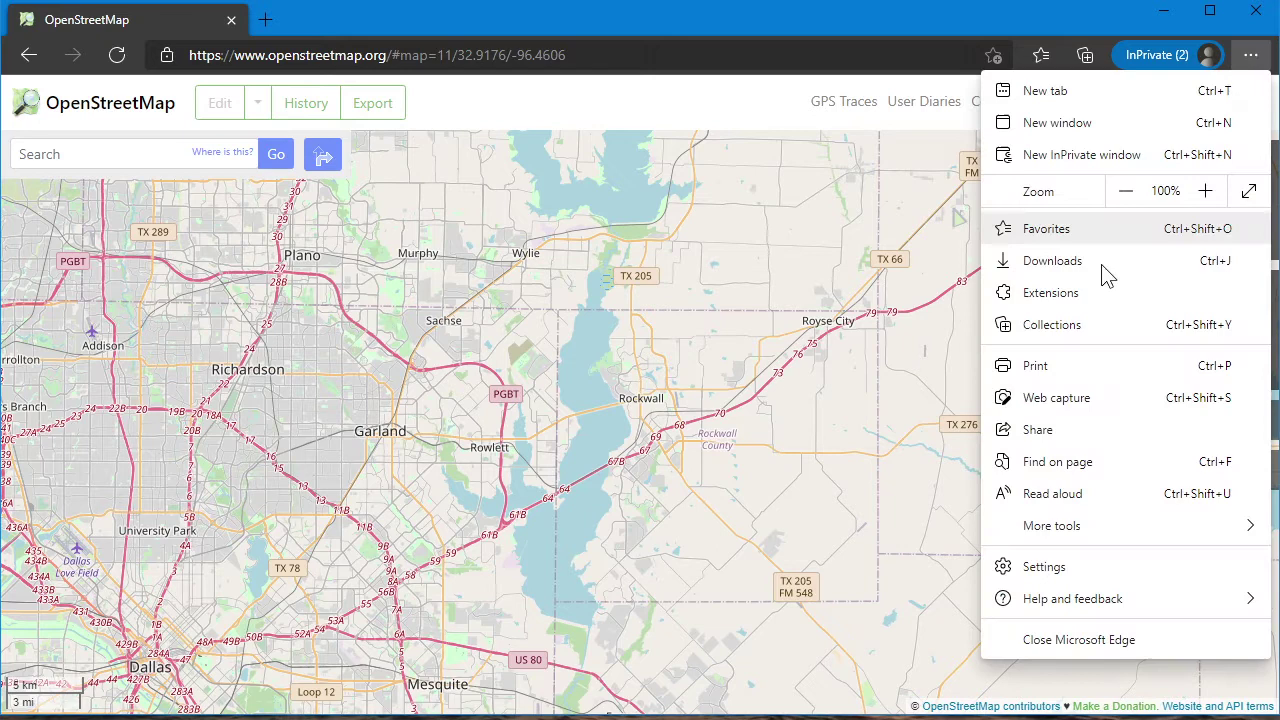
{"action": "left_click", "coordinate": [1070, 365]}
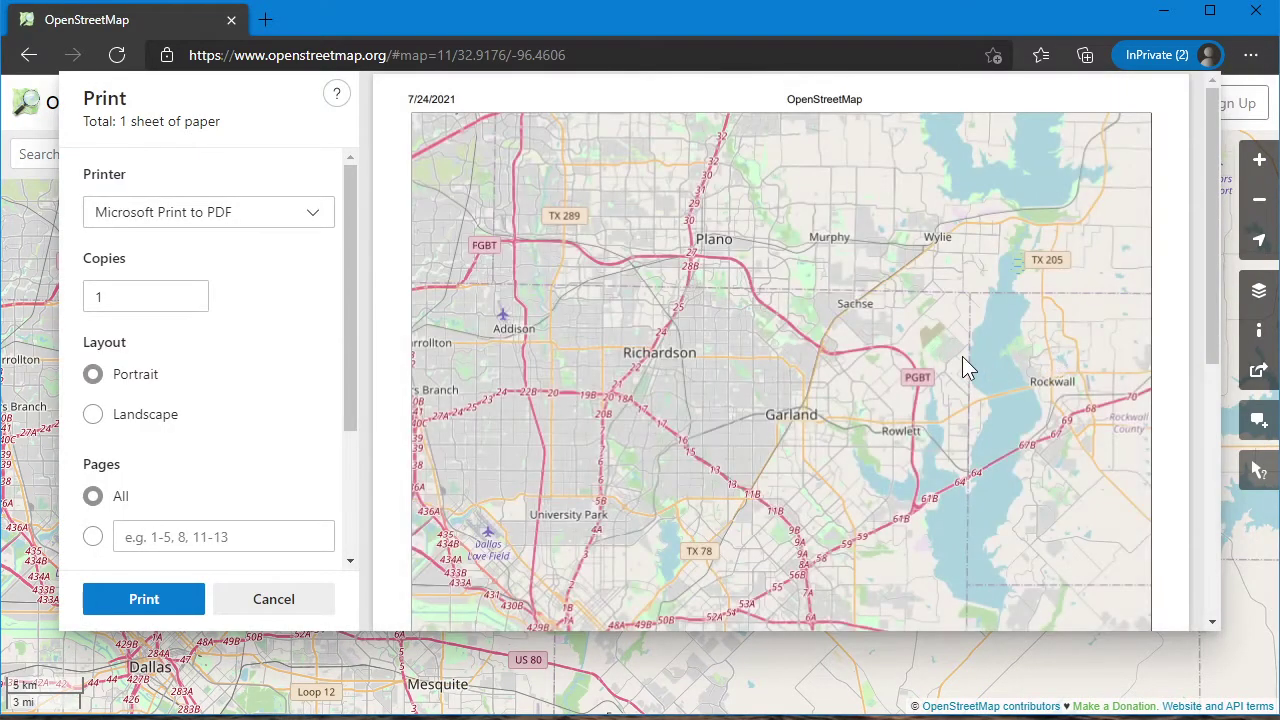
{"action": "left_click_drag", "start_coordinate": [1217, 267], "coordinate": [1200, 480]}
{"action": "scroll", "coordinate": [1200, 480], "scroll_direction": "down", "scroll_amount": 1}
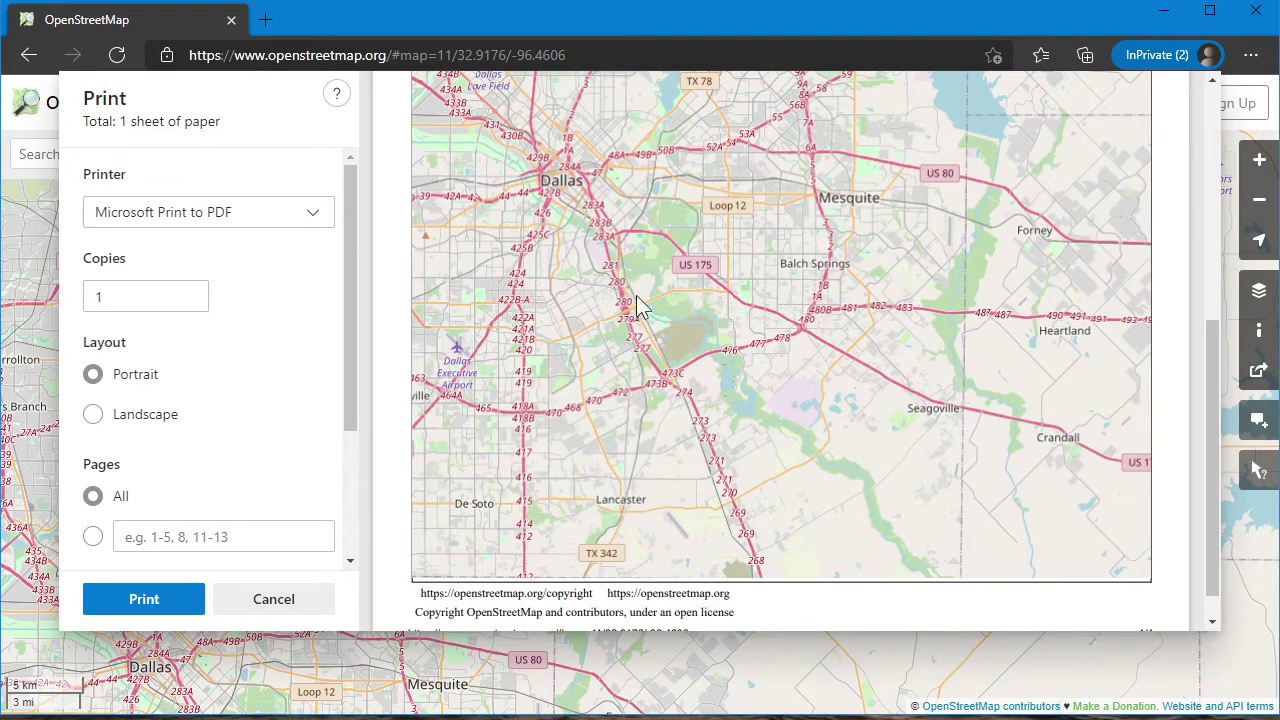
{"action": "left_click_drag", "start_coordinate": [1211, 443], "coordinate": [1237, 443]}
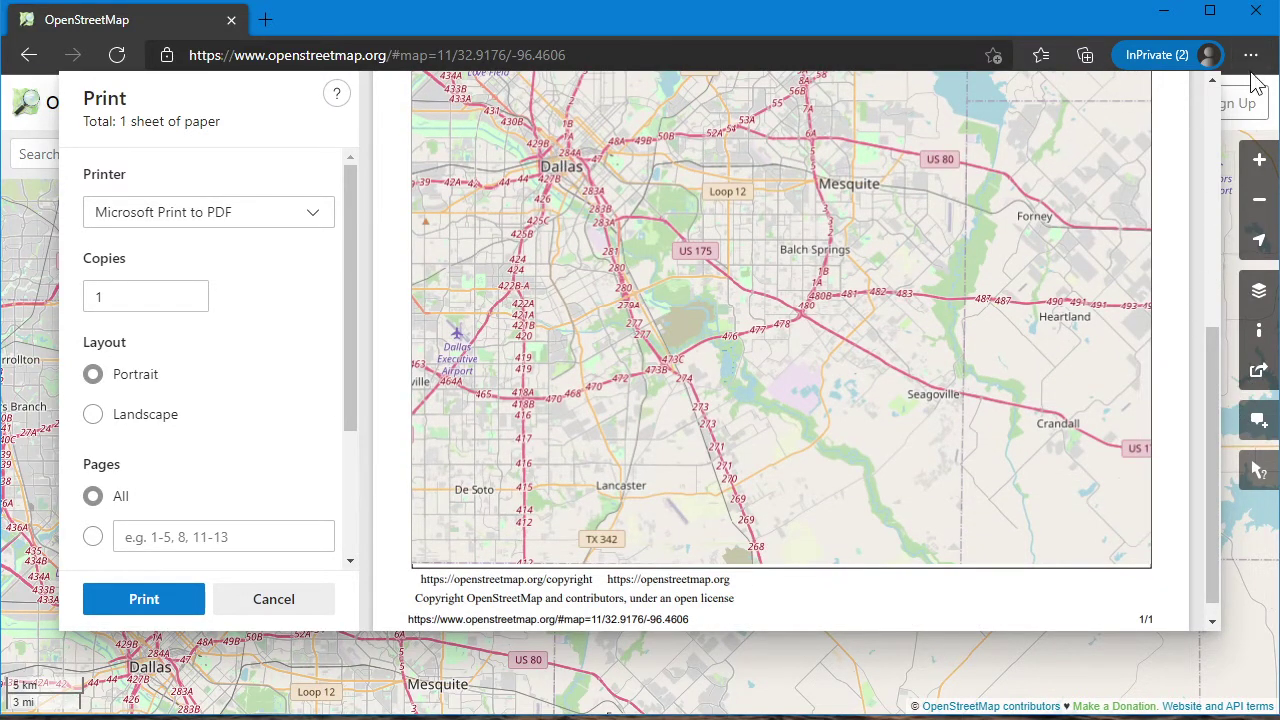
{"action": "left_click", "coordinate": [274, 599]}
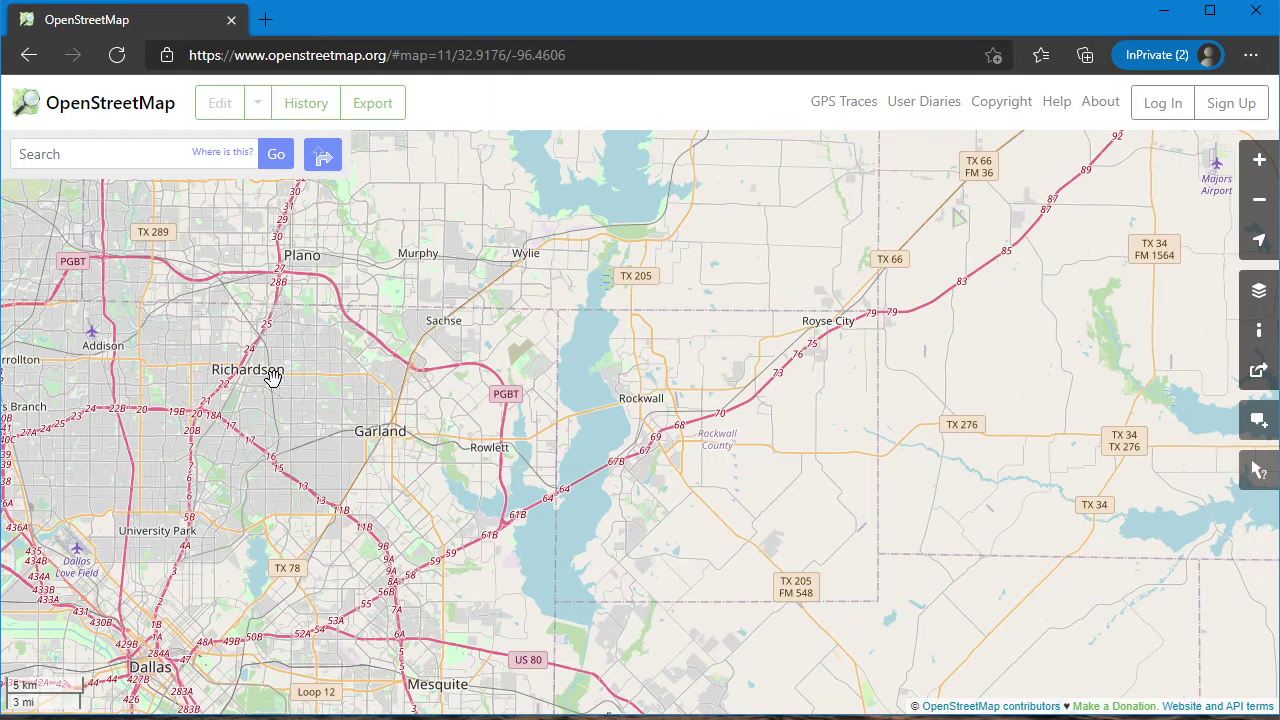
Step: Pan north toward Allen and Farmersville, preview the printout, then cancel
{"action": "left_click_drag", "start_coordinate": [270, 380], "coordinate": [270, 542]}
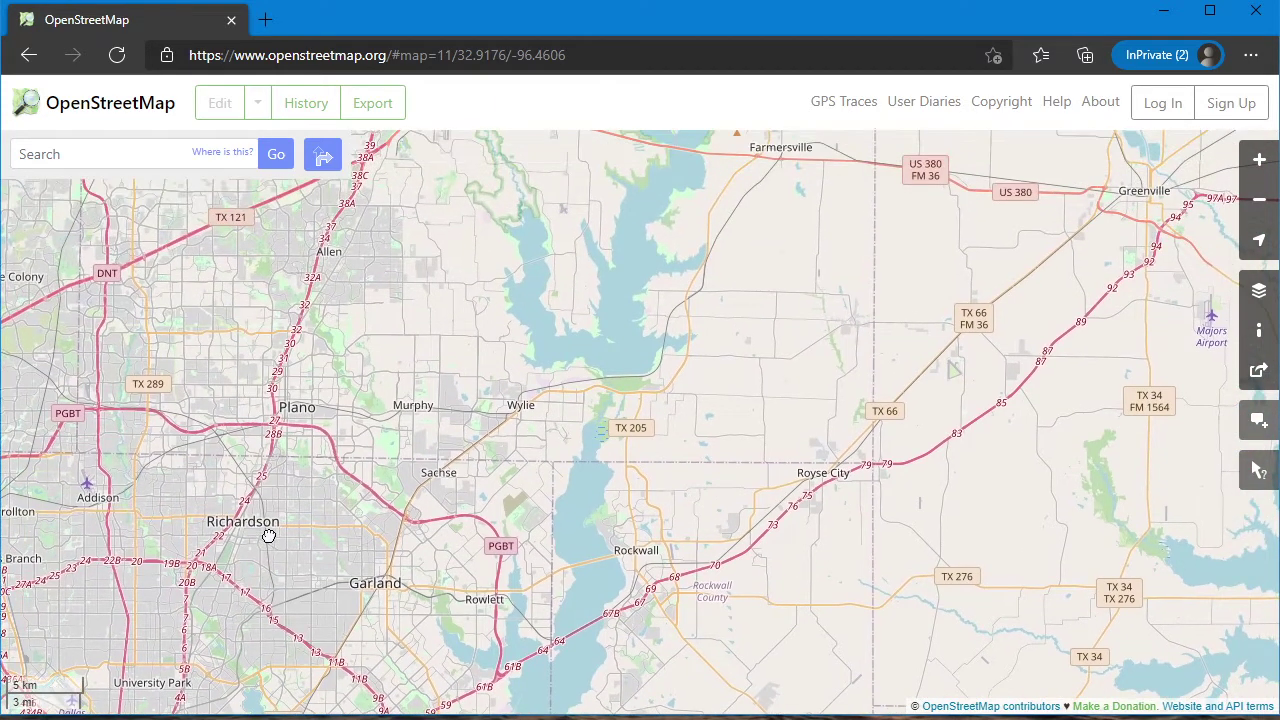
{"action": "left_click", "coordinate": [1251, 55]}
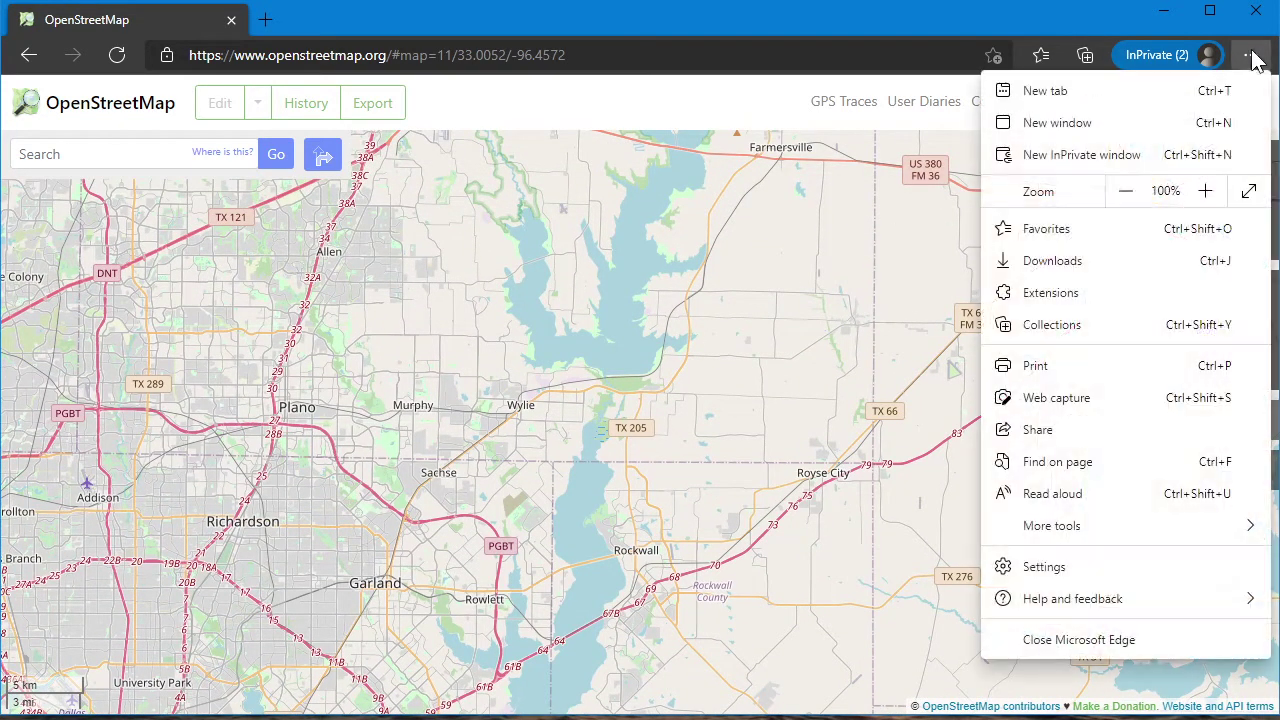
{"action": "left_click", "coordinate": [1058, 366]}
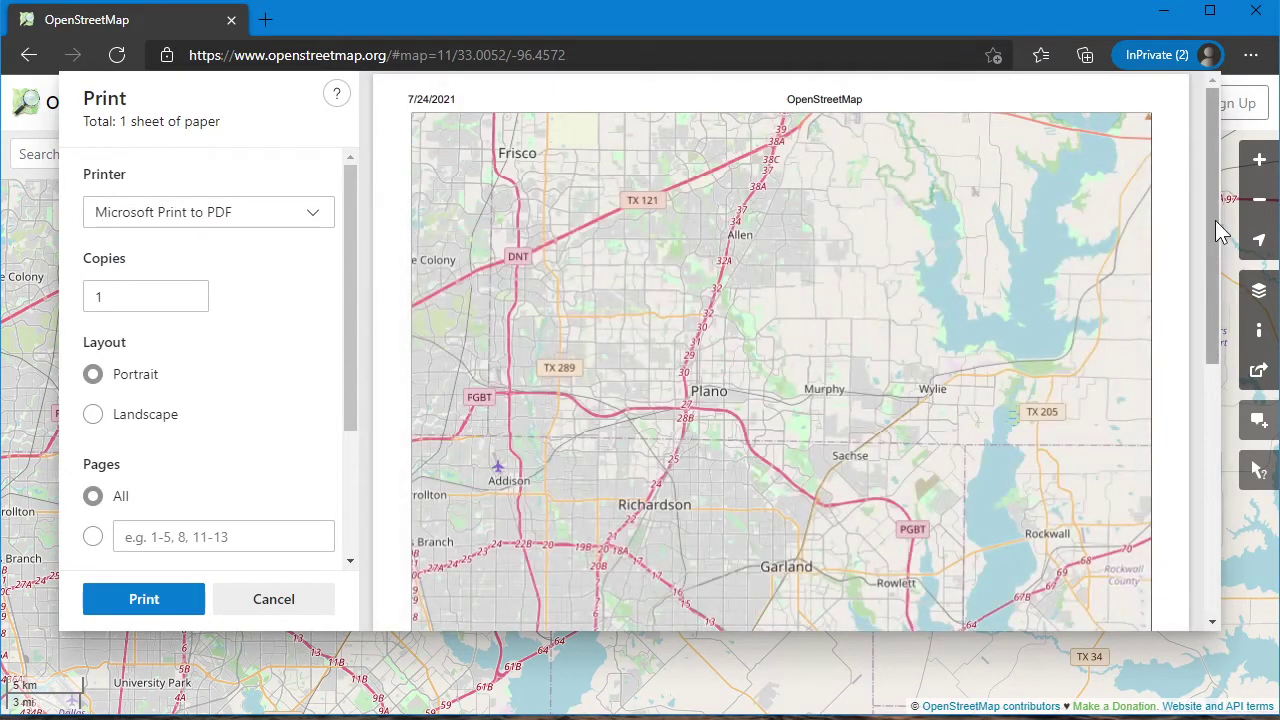
{"action": "left_click_drag", "start_coordinate": [1215, 220], "coordinate": [1240, 211]}
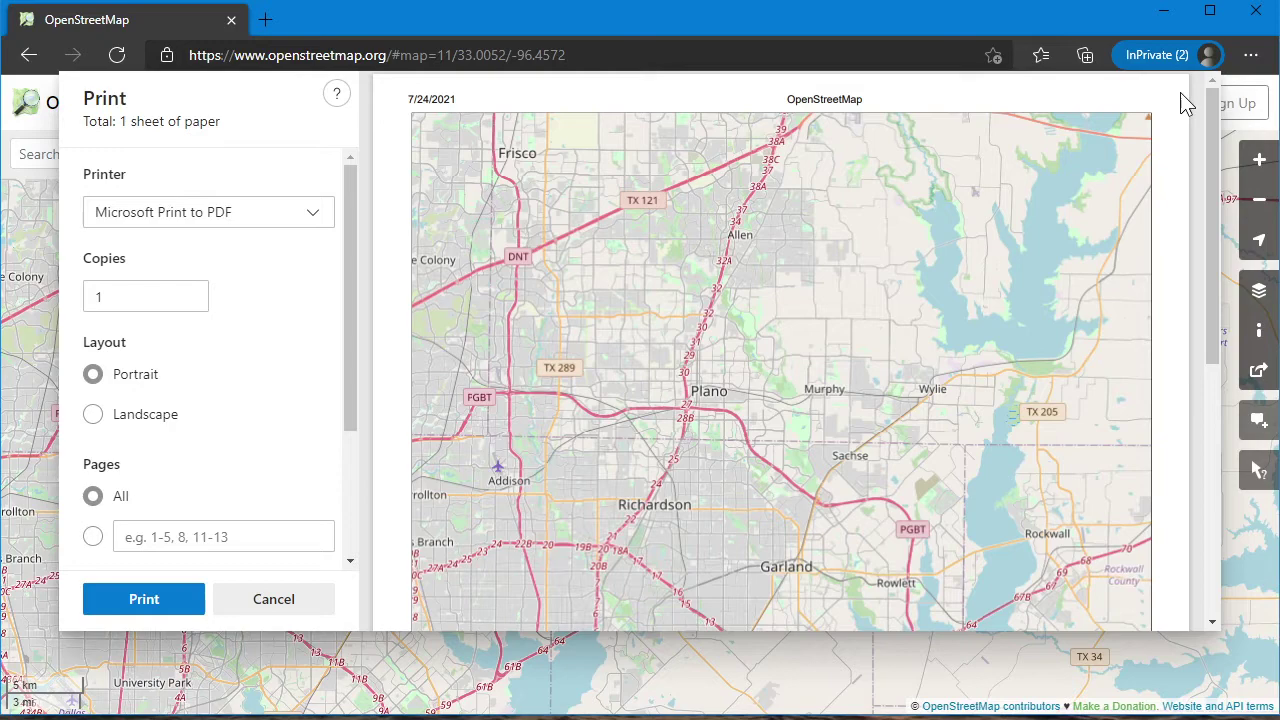
{"action": "left_click", "coordinate": [273, 598]}
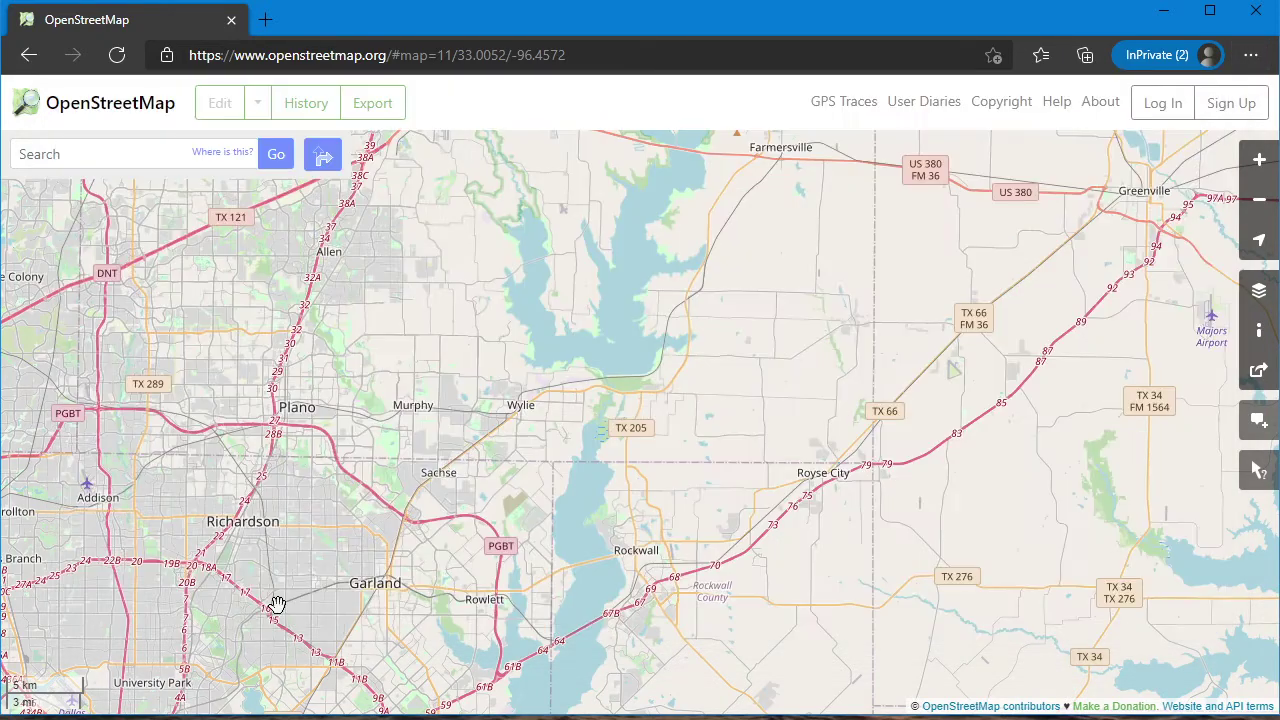
Step: Nudge north toward McKinney and preview the Frisco, McKinney, Allen and Plano printout
{"action": "left_click_drag", "start_coordinate": [240, 525], "coordinate": [232, 646]}
{"action": "left_click", "coordinate": [1258, 58]}
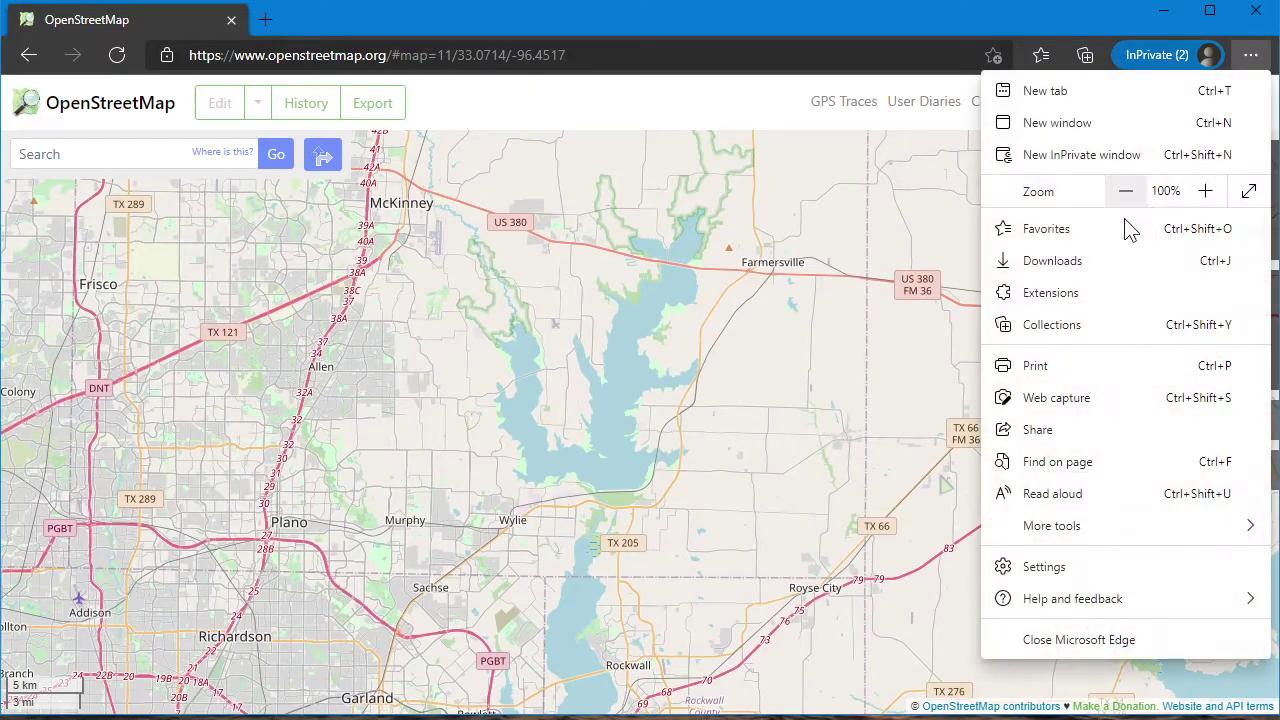
{"action": "left_click", "coordinate": [1049, 370]}
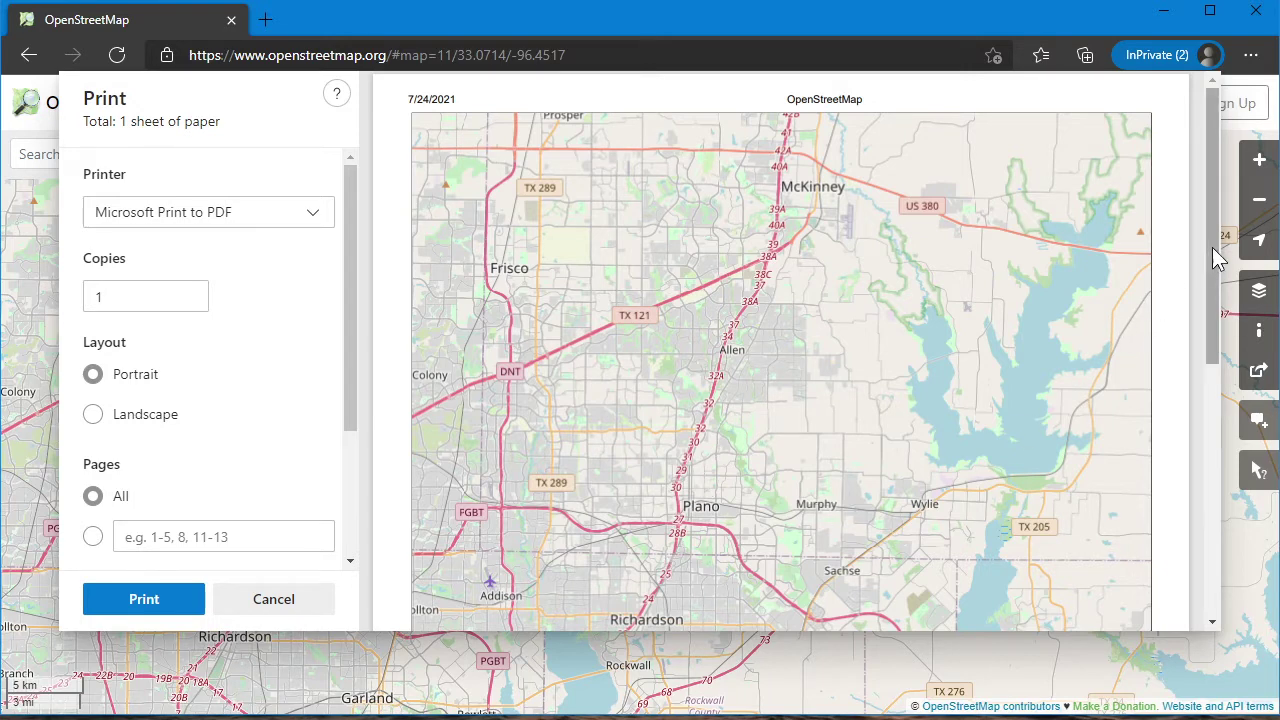
{"action": "left_click_drag", "start_coordinate": [1212, 247], "coordinate": [1196, 401]}
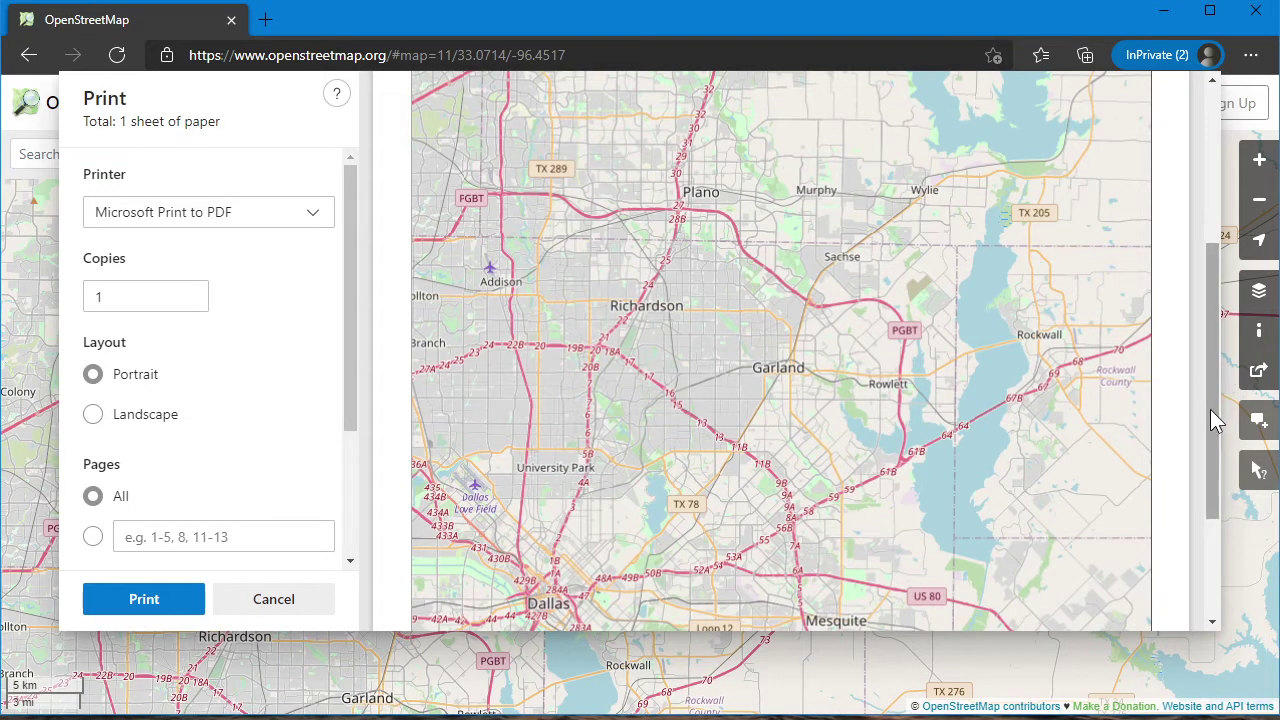
{"action": "left_click_drag", "start_coordinate": [1210, 410], "coordinate": [1212, 506]}
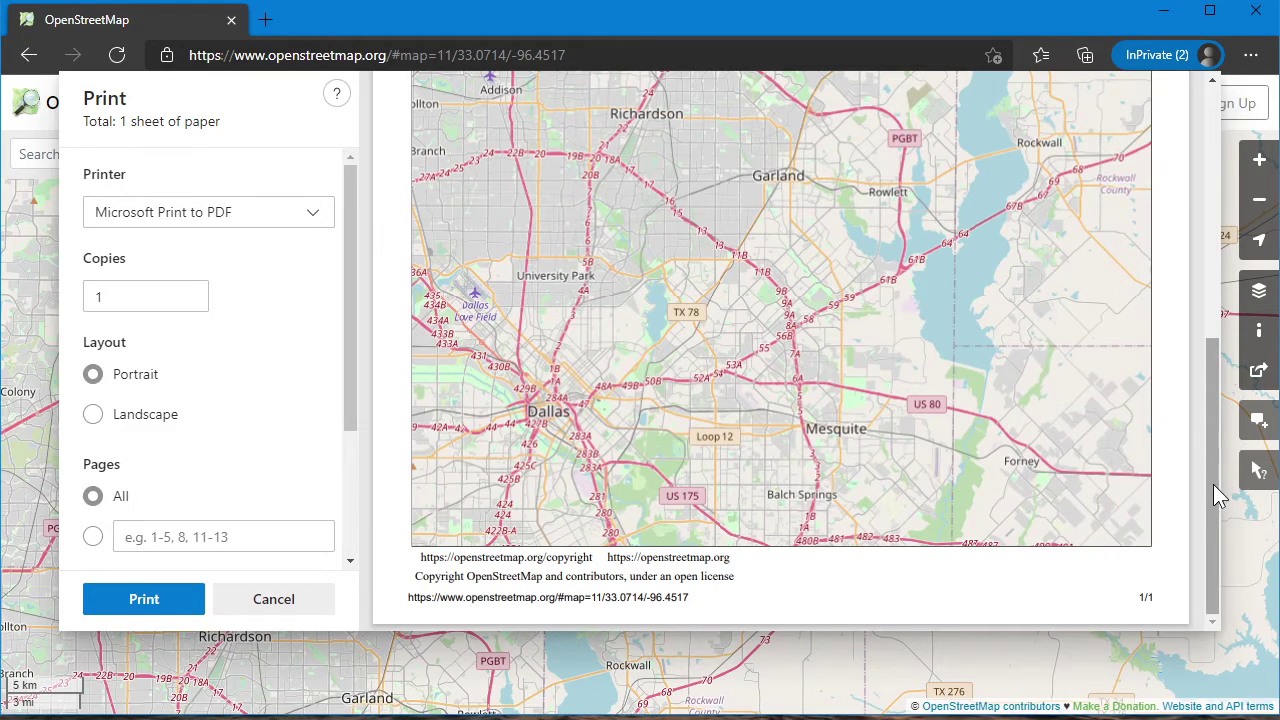
{"action": "left_click_drag", "start_coordinate": [1213, 484], "coordinate": [1197, 213]}
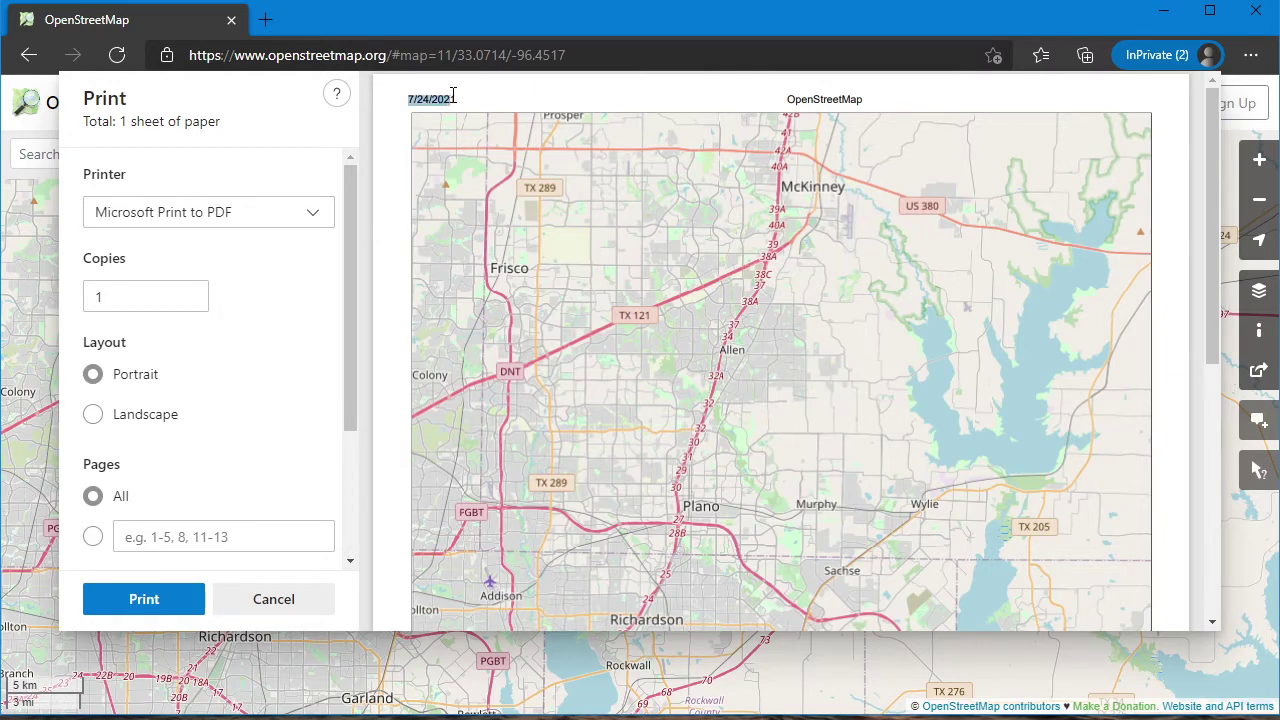
Step: Scroll the preview and select, then clear, the 7/24/2021 date in its header
{"action": "left_click", "coordinate": [420, 91]}
{"action": "left_click_drag", "start_coordinate": [1215, 282], "coordinate": [1217, 549]}
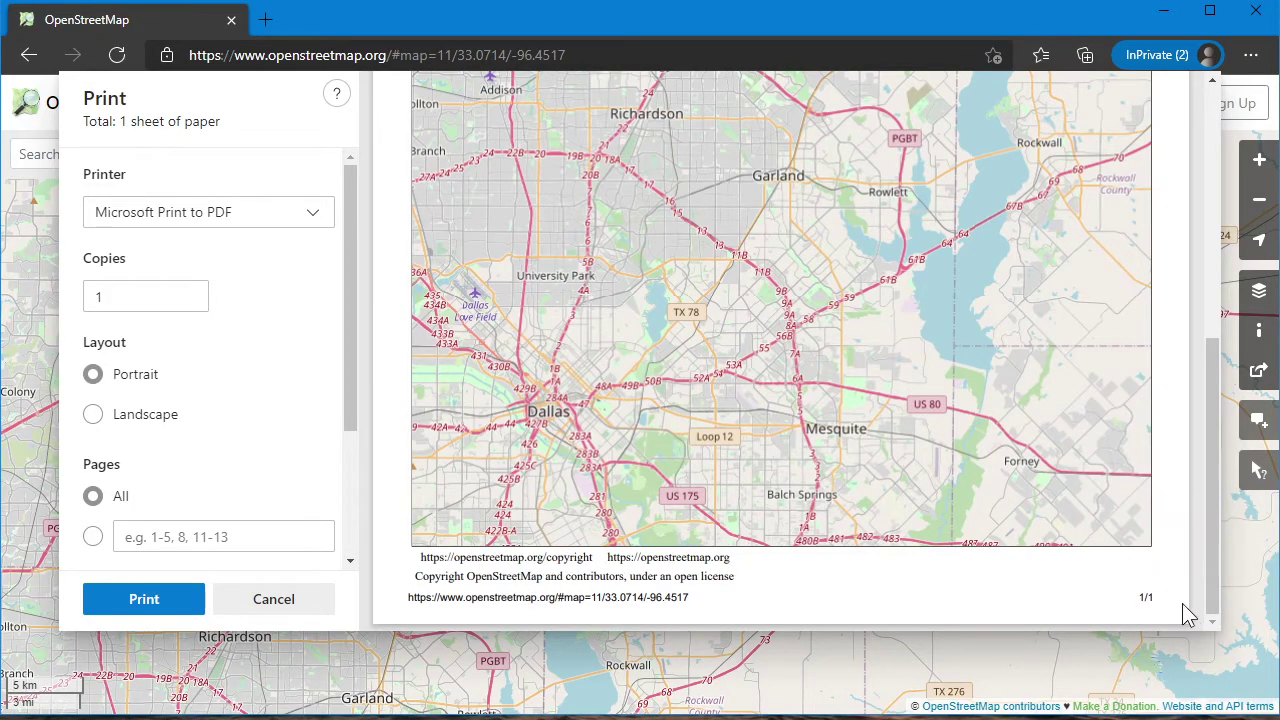
{"action": "left_click_drag", "start_coordinate": [1213, 498], "coordinate": [1220, 240]}
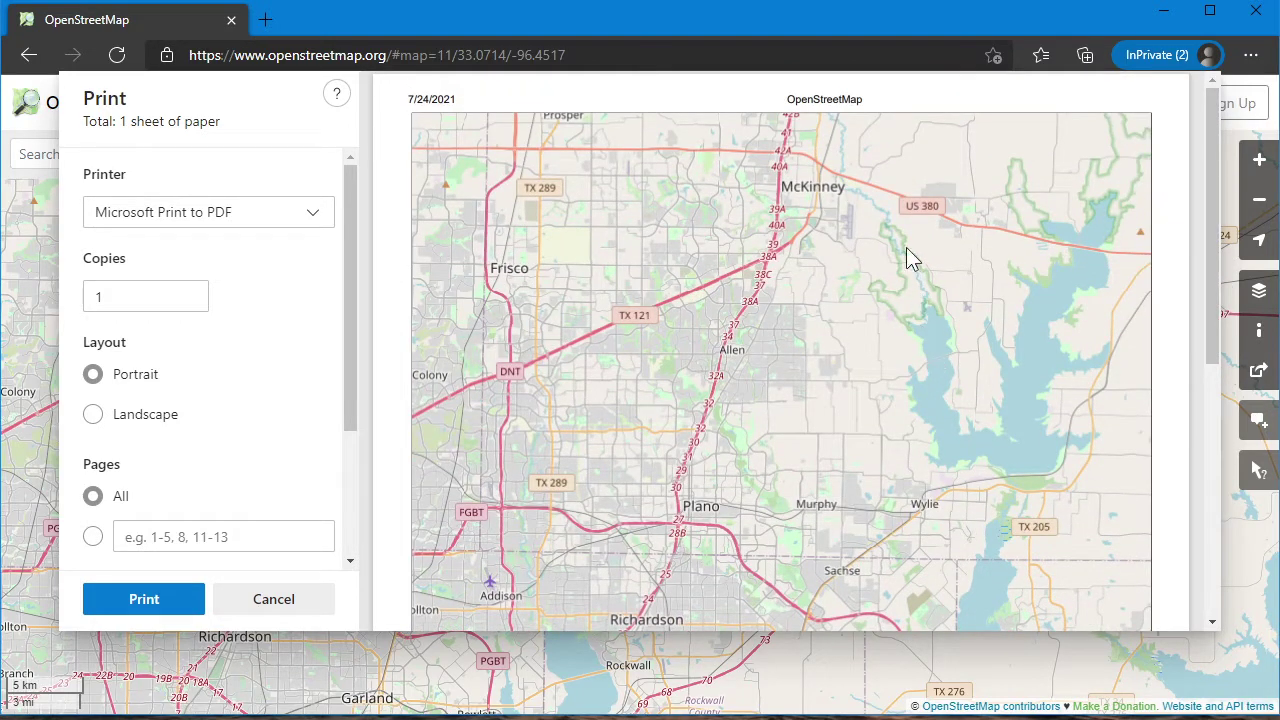
{"action": "left_click_drag", "start_coordinate": [408, 100], "coordinate": [462, 93]}
{"action": "left_click", "coordinate": [423, 102]}
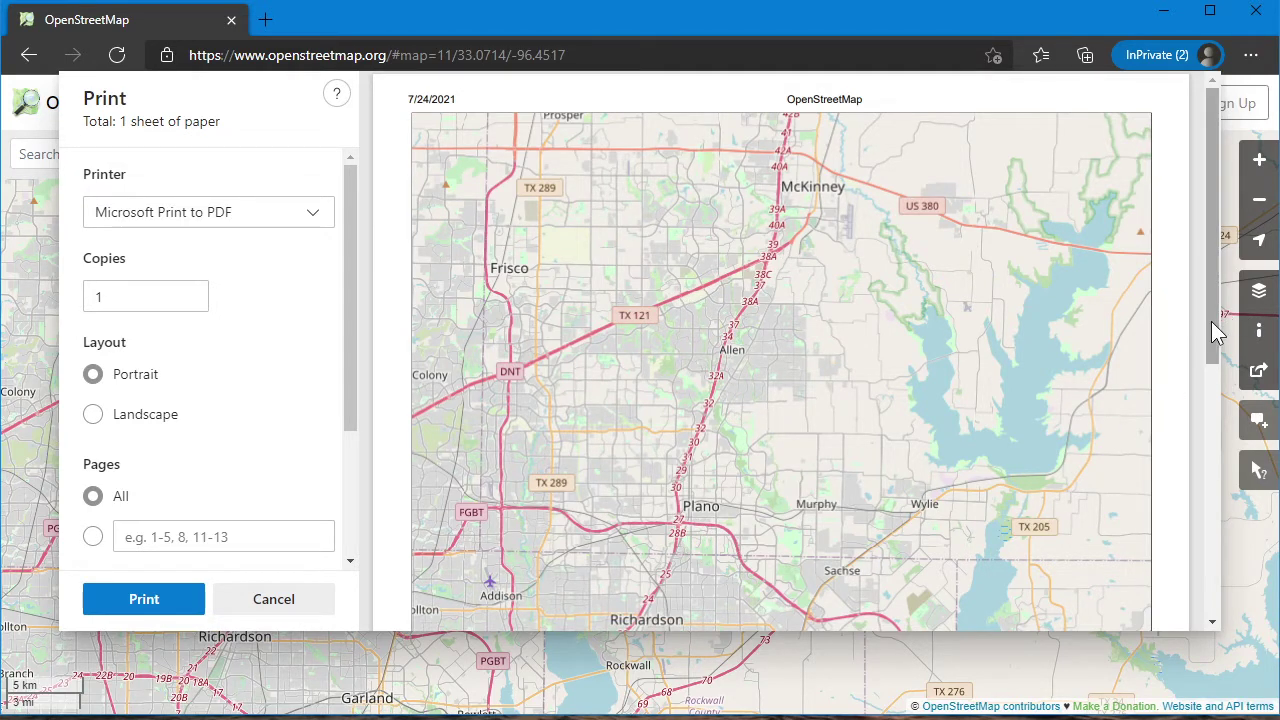
Step: Scroll through the north Dallas print preview, then cancel without printing
{"action": "left_click_drag", "start_coordinate": [1211, 325], "coordinate": [1210, 526]}
{"action": "scroll", "coordinate": [1218, 330], "scroll_direction": "down", "scroll_amount": 1}
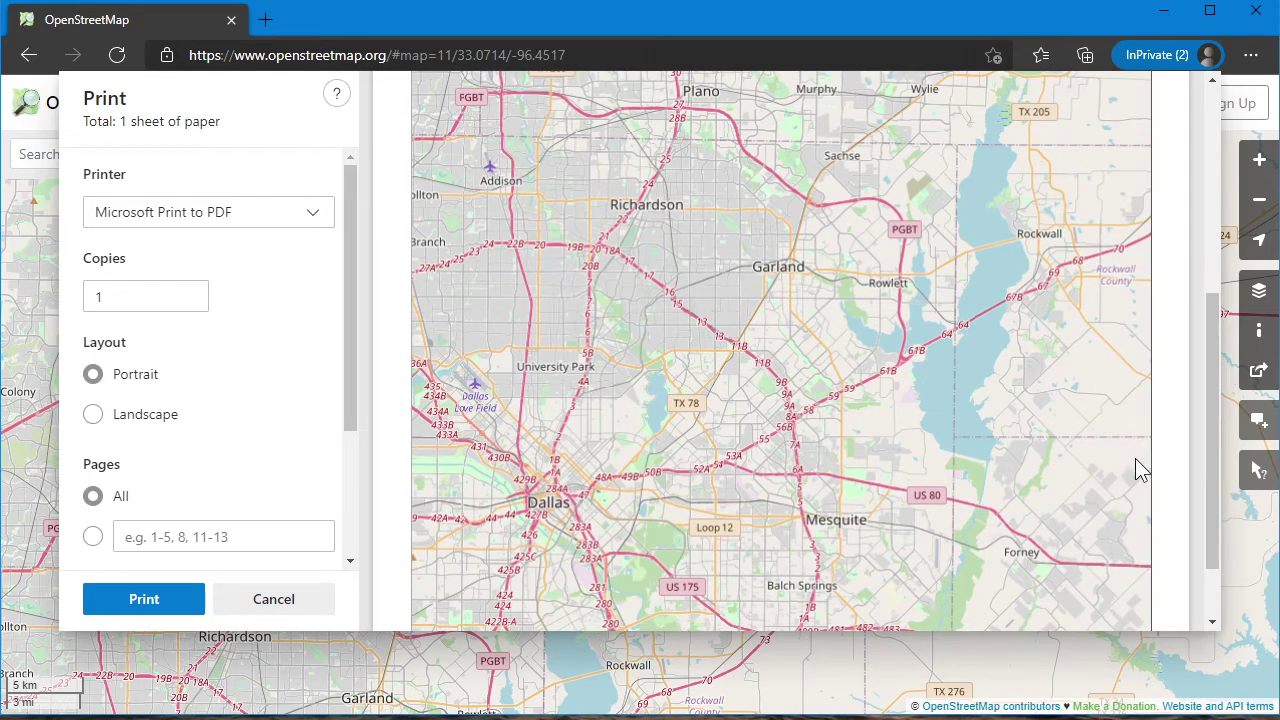
{"action": "left_click_drag", "start_coordinate": [1219, 451], "coordinate": [1218, 491]}
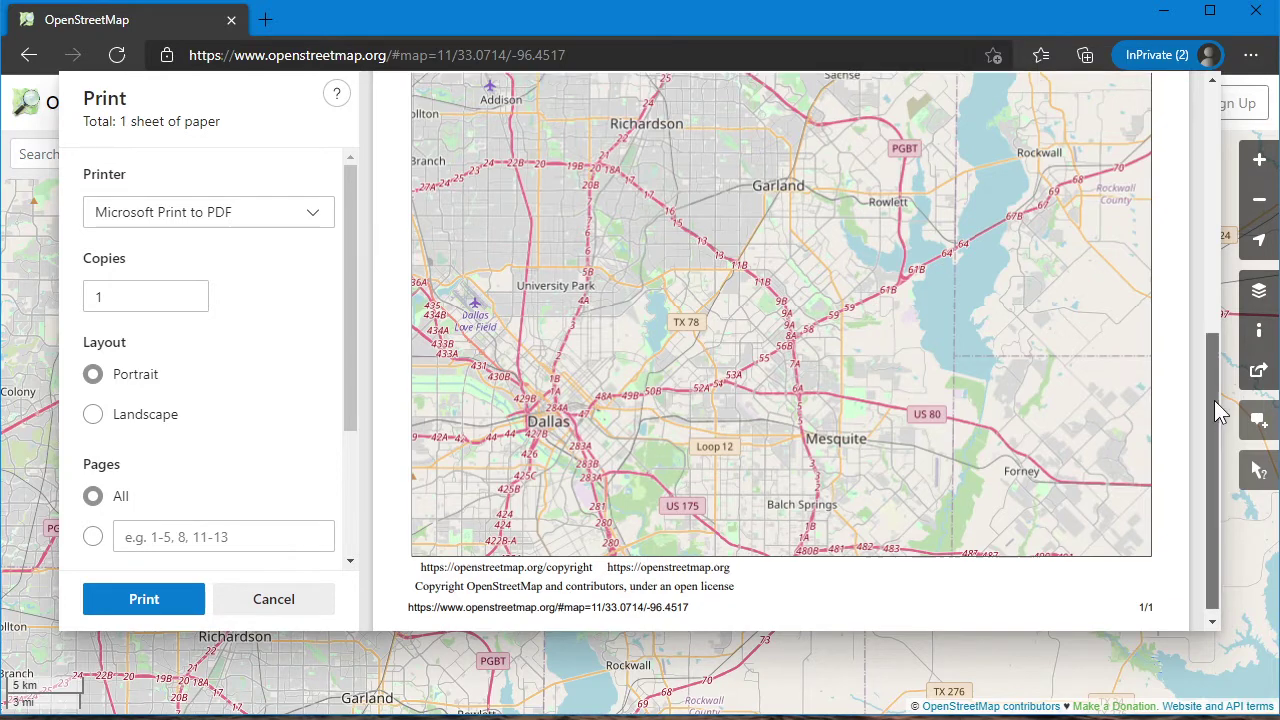
{"action": "left_click_drag", "start_coordinate": [1214, 400], "coordinate": [1229, 186]}
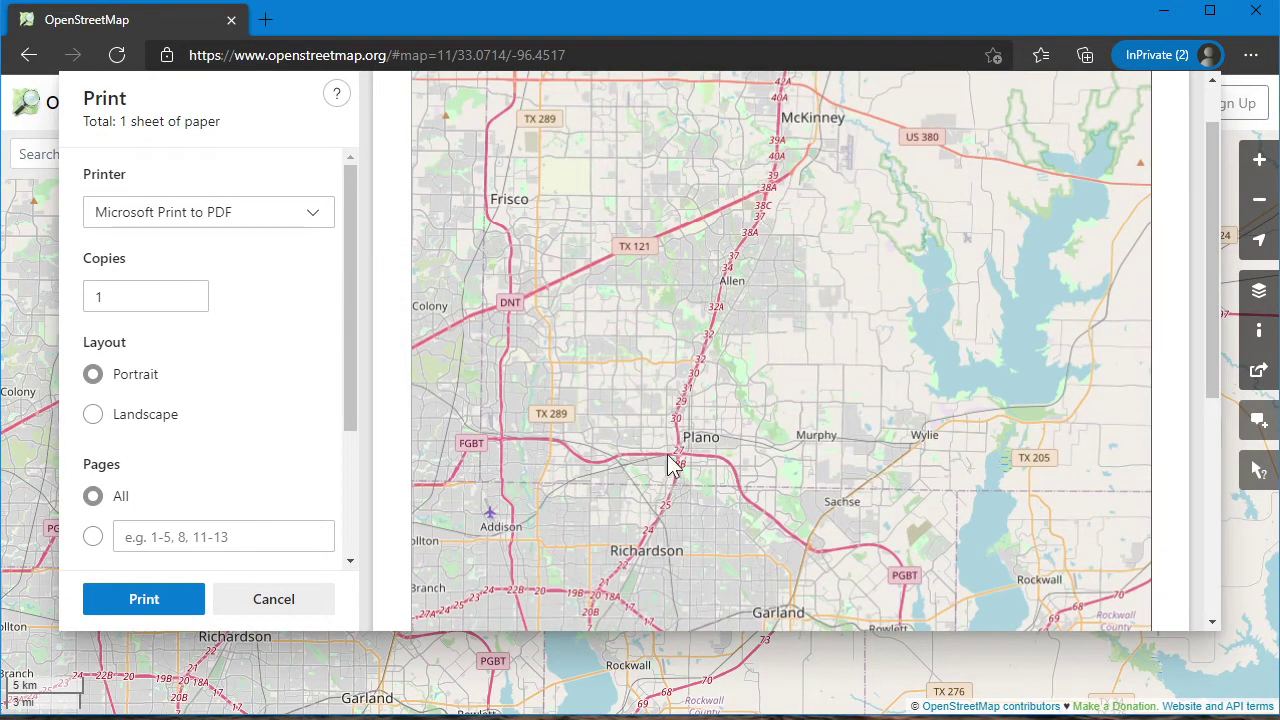
{"action": "left_click_drag", "start_coordinate": [1218, 366], "coordinate": [1225, 305]}
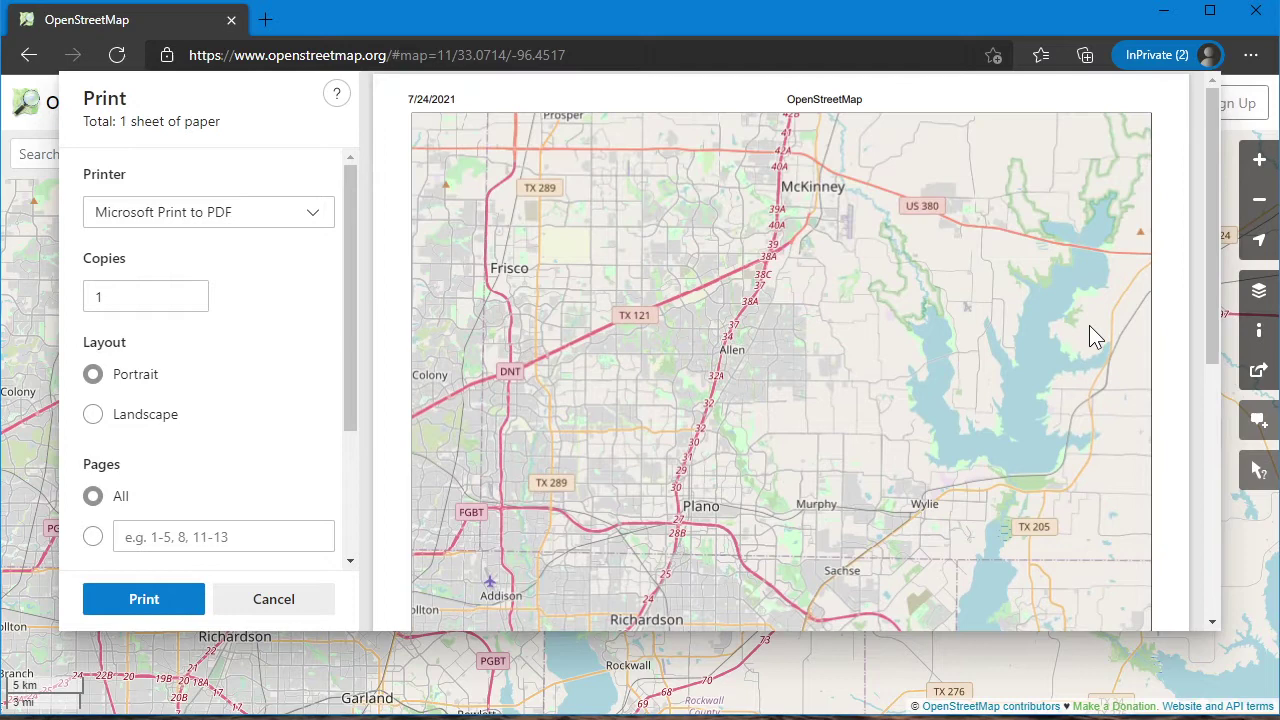
{"action": "left_click", "coordinate": [283, 606]}
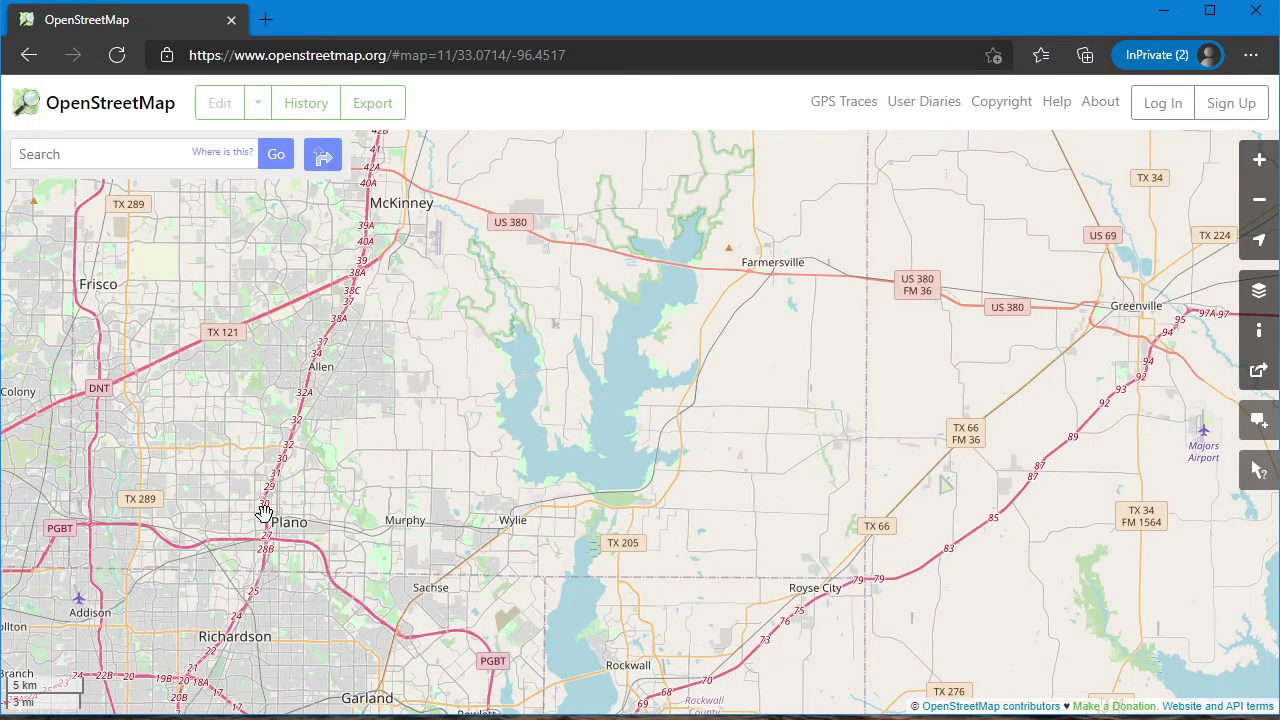
Step: Zoom in one level and pan north through Allen and Frisco to McKinney and Melissa
{"action": "left_click", "coordinate": [1259, 160]}
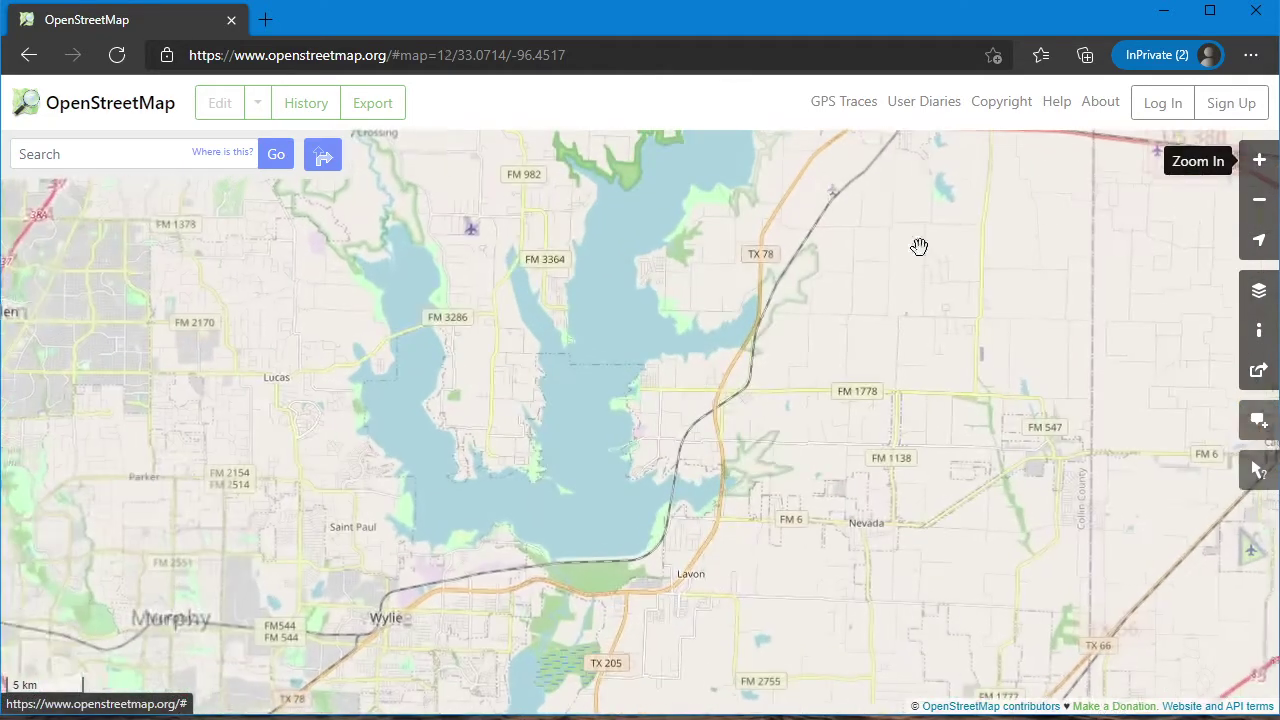
{"action": "left_click_drag", "start_coordinate": [380, 410], "coordinate": [872, 381]}
{"action": "left_click_drag", "start_coordinate": [636, 316], "coordinate": [625, 420]}
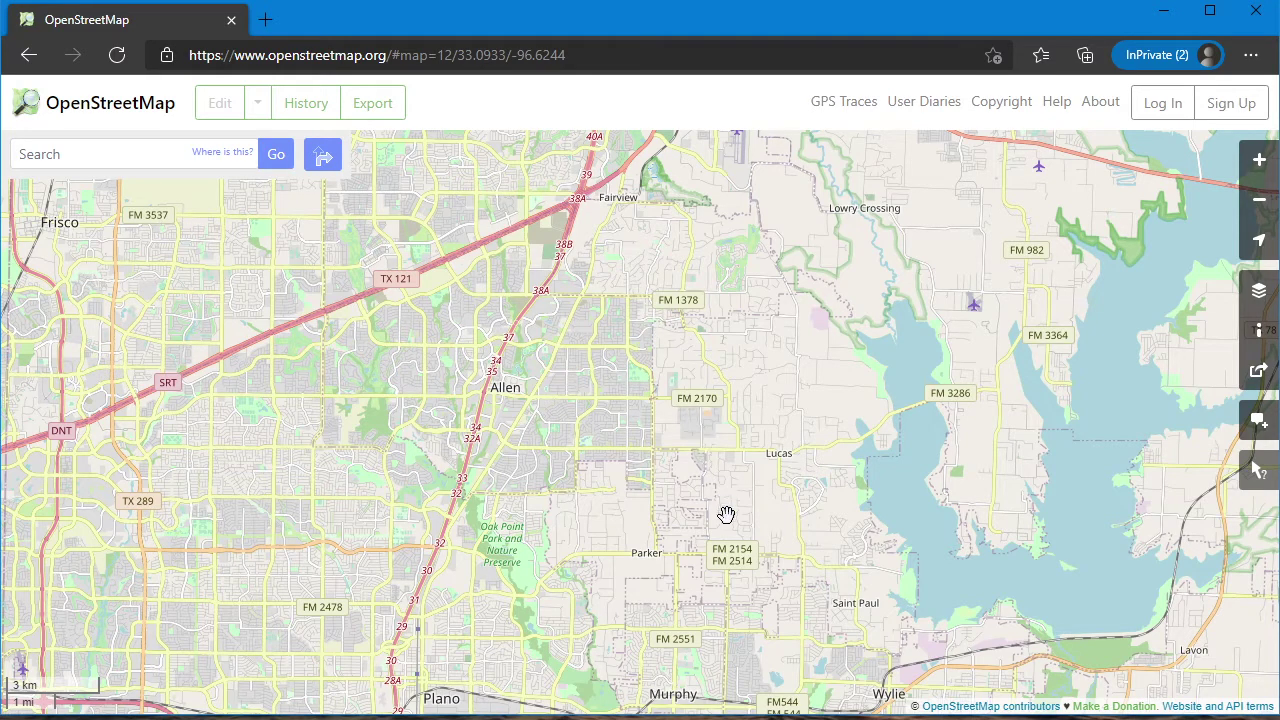
{"action": "left_click_drag", "start_coordinate": [606, 397], "coordinate": [600, 486]}
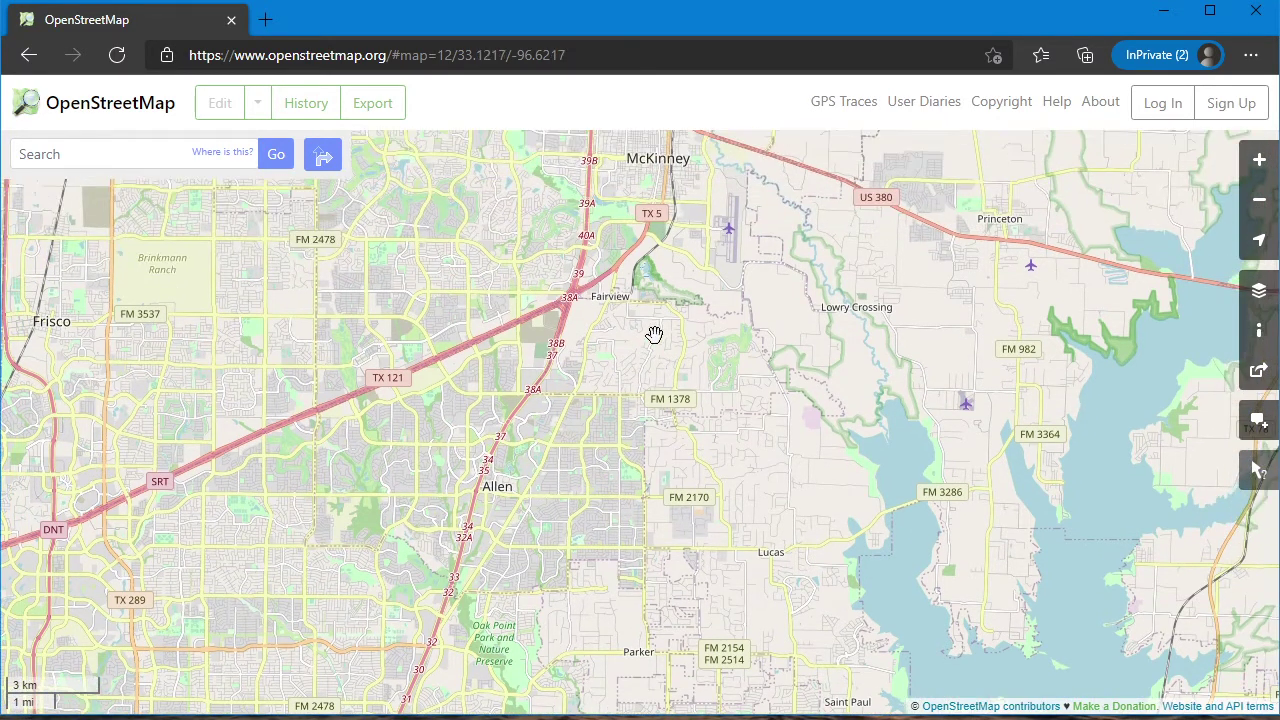
{"action": "left_click_drag", "start_coordinate": [654, 334], "coordinate": [622, 481]}
{"action": "left_click_drag", "start_coordinate": [583, 323], "coordinate": [569, 449]}
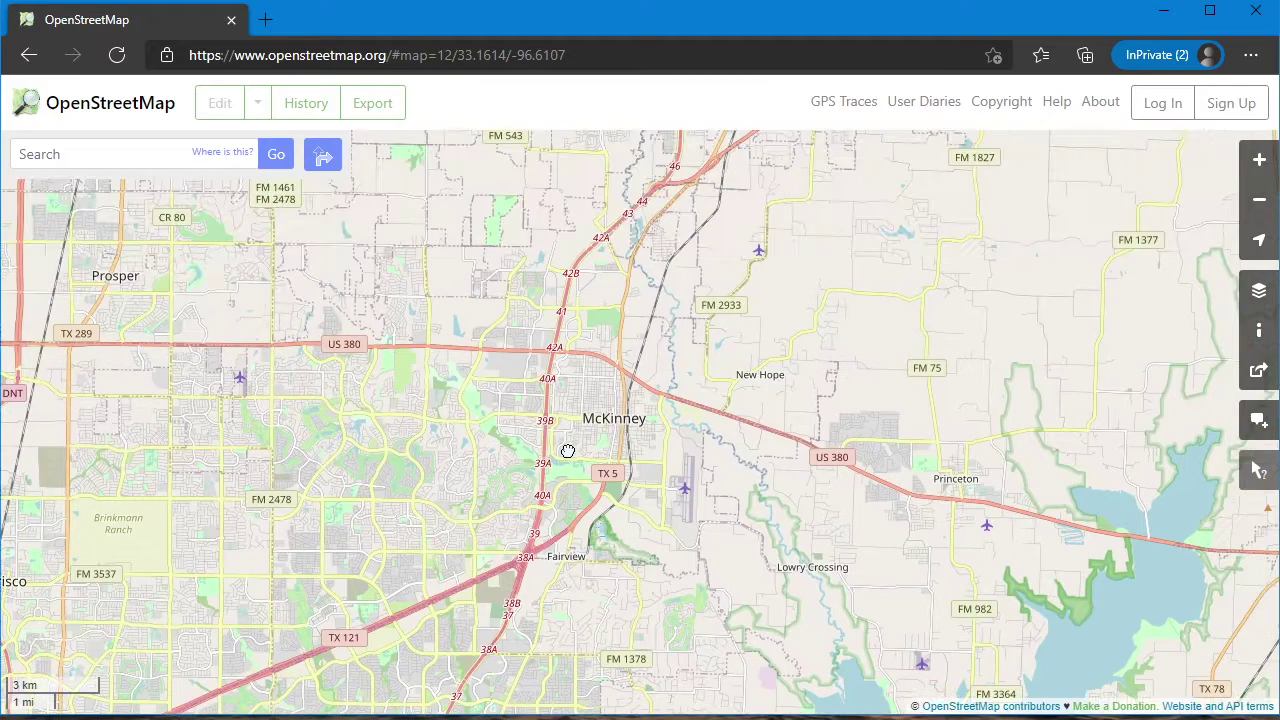
{"action": "mouse_move", "coordinate": [679, 280]}
{"action": "left_mouse_down"}
{"action": "mouse_move", "coordinate": [625, 444]}
{"action": "mouse_move", "coordinate": [674, 394]}
{"action": "mouse_move", "coordinate": [717, 218]}
{"action": "left_mouse_up"}
Step: Pan south through Plano and Richardson to downtown Dallas
{"action": "mouse_move", "coordinate": [614, 495]}
{"action": "left_mouse_down"}
{"action": "mouse_move", "coordinate": [660, 394]}
{"action": "mouse_move", "coordinate": [685, 230]}
{"action": "mouse_move", "coordinate": [660, 271]}
{"action": "left_mouse_up"}
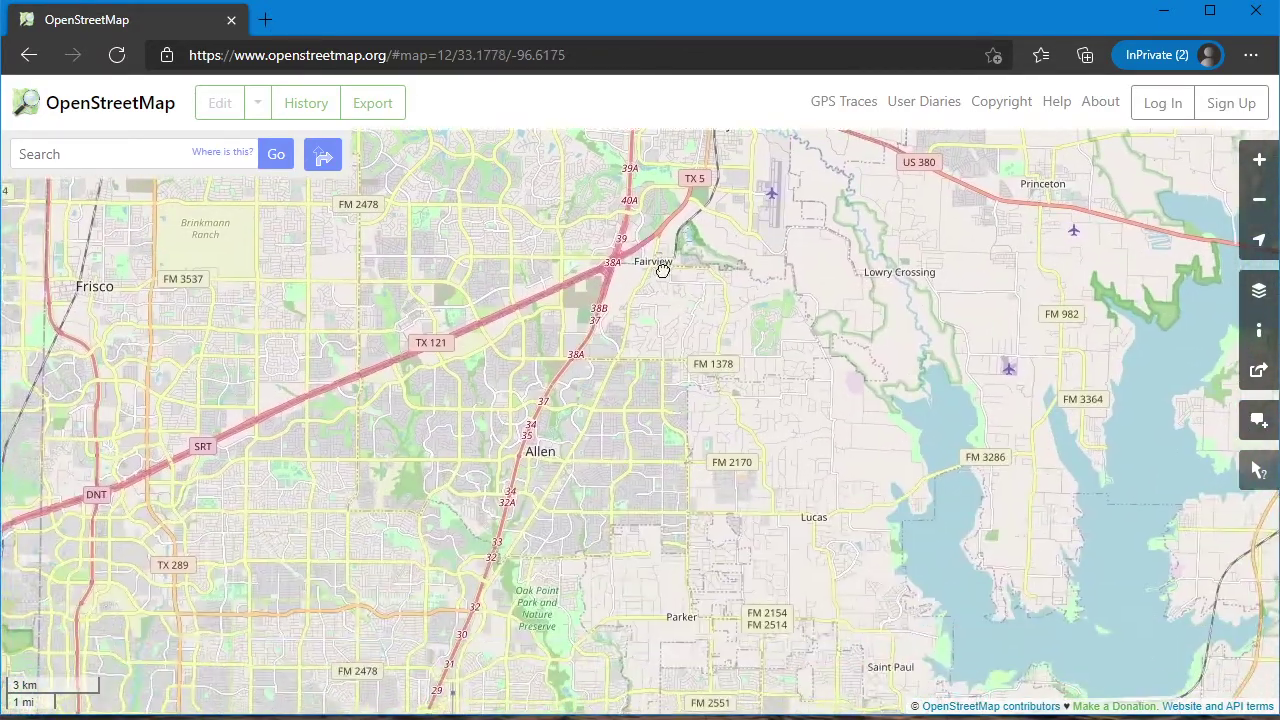
{"action": "mouse_move", "coordinate": [612, 461]}
{"action": "left_mouse_down"}
{"action": "mouse_move", "coordinate": [649, 299]}
{"action": "mouse_move", "coordinate": [614, 320]}
{"action": "left_mouse_up"}
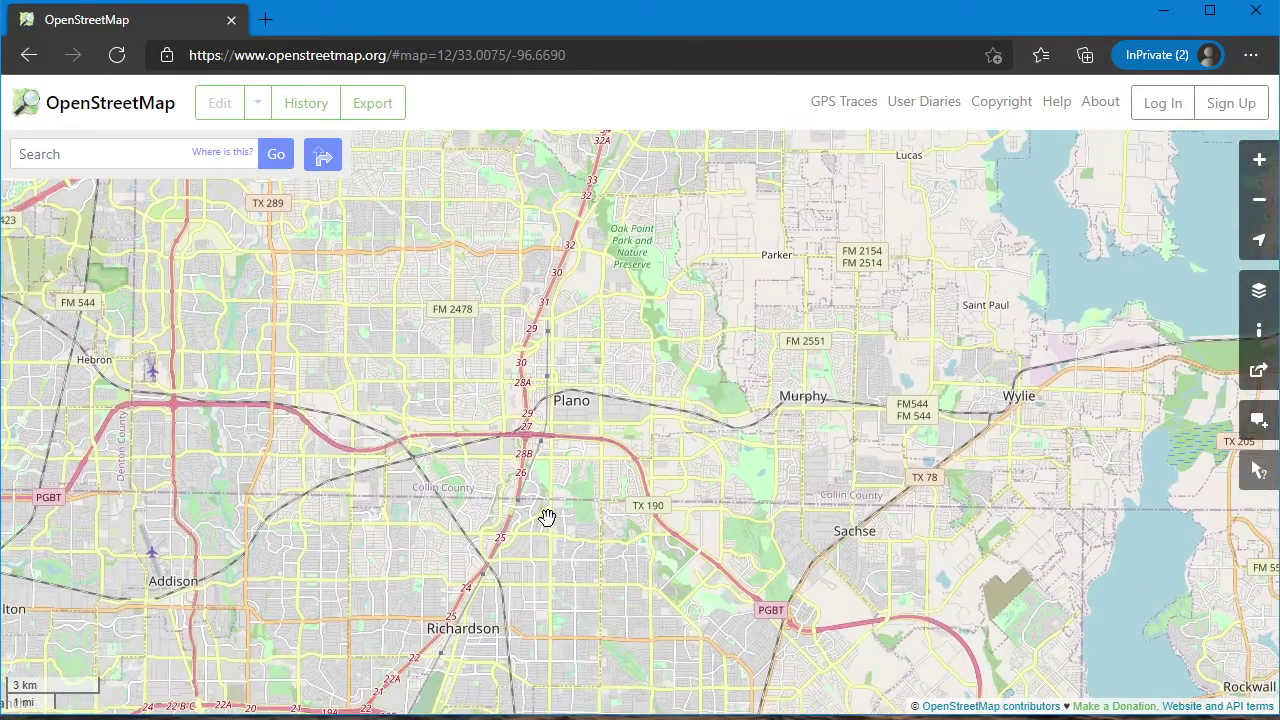
{"action": "left_click_drag", "start_coordinate": [546, 517], "coordinate": [633, 319]}
{"action": "left_click_drag", "start_coordinate": [550, 487], "coordinate": [597, 377]}
{"action": "left_click_drag", "start_coordinate": [538, 513], "coordinate": [582, 389]}
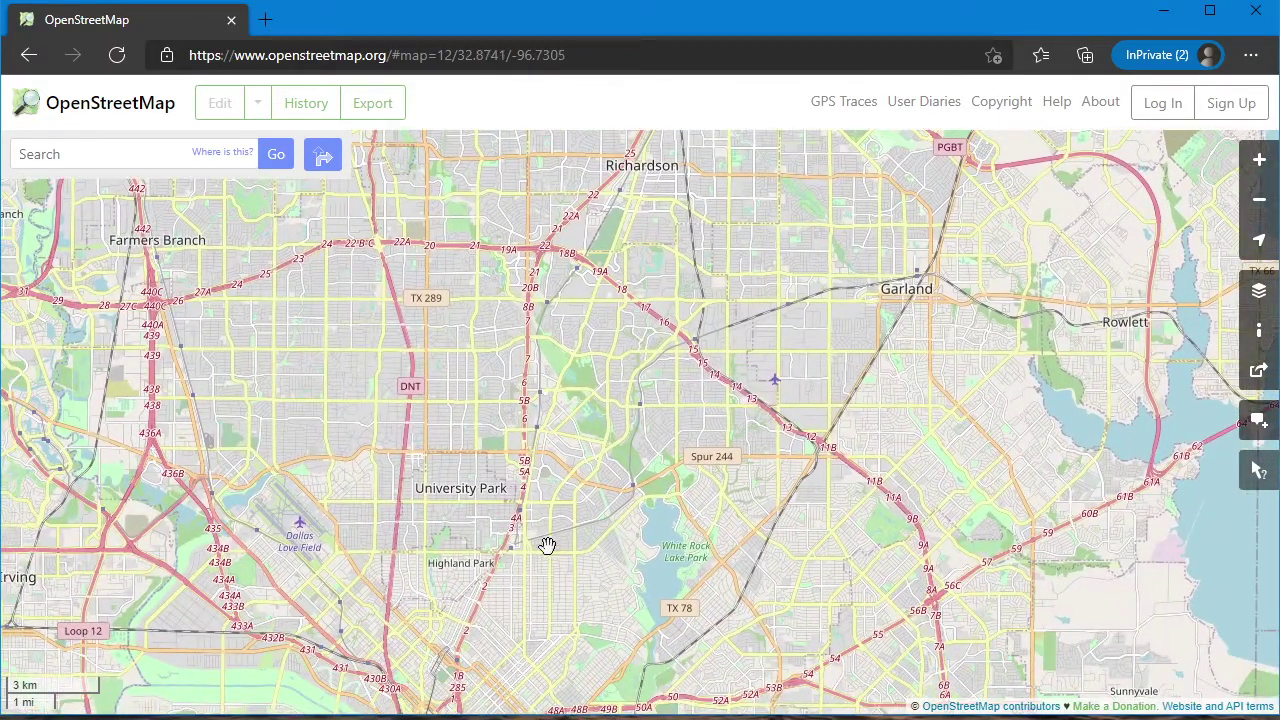
{"action": "left_click_drag", "start_coordinate": [572, 530], "coordinate": [587, 385]}
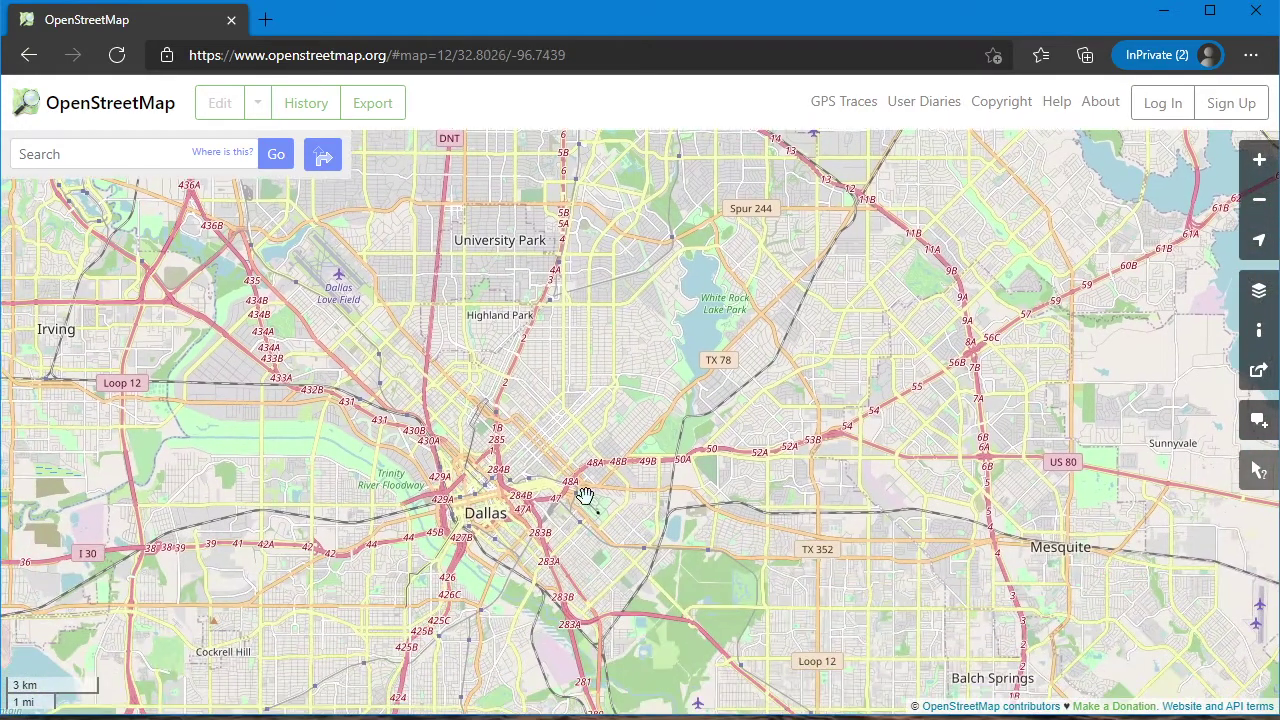
{"action": "mouse_move", "coordinate": [583, 494]}
{"action": "left_mouse_down"}
{"action": "mouse_move", "coordinate": [603, 350]}
{"action": "mouse_move", "coordinate": [571, 517]}
{"action": "left_mouse_up"}
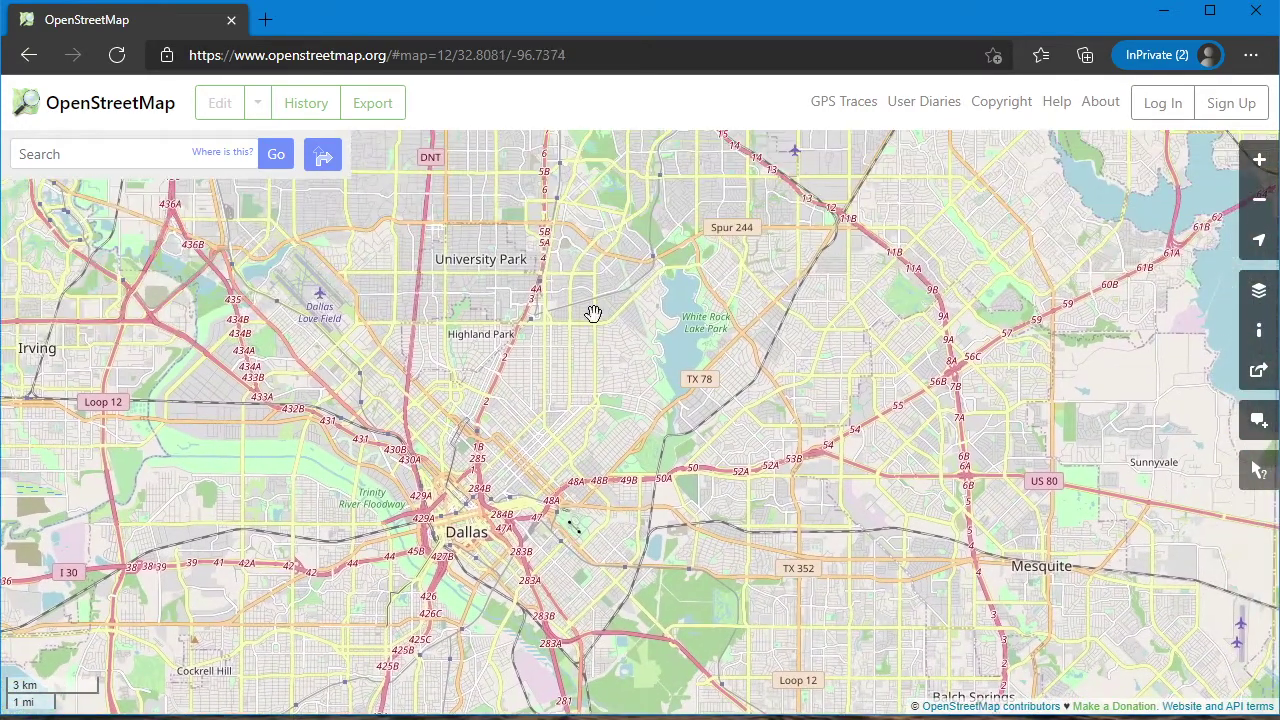
Step: Pan back north past Plano and Allen to Frisco and McKinney
{"action": "left_click_drag", "start_coordinate": [594, 314], "coordinate": [557, 553]}
{"action": "left_click_drag", "start_coordinate": [590, 422], "coordinate": [568, 570]}
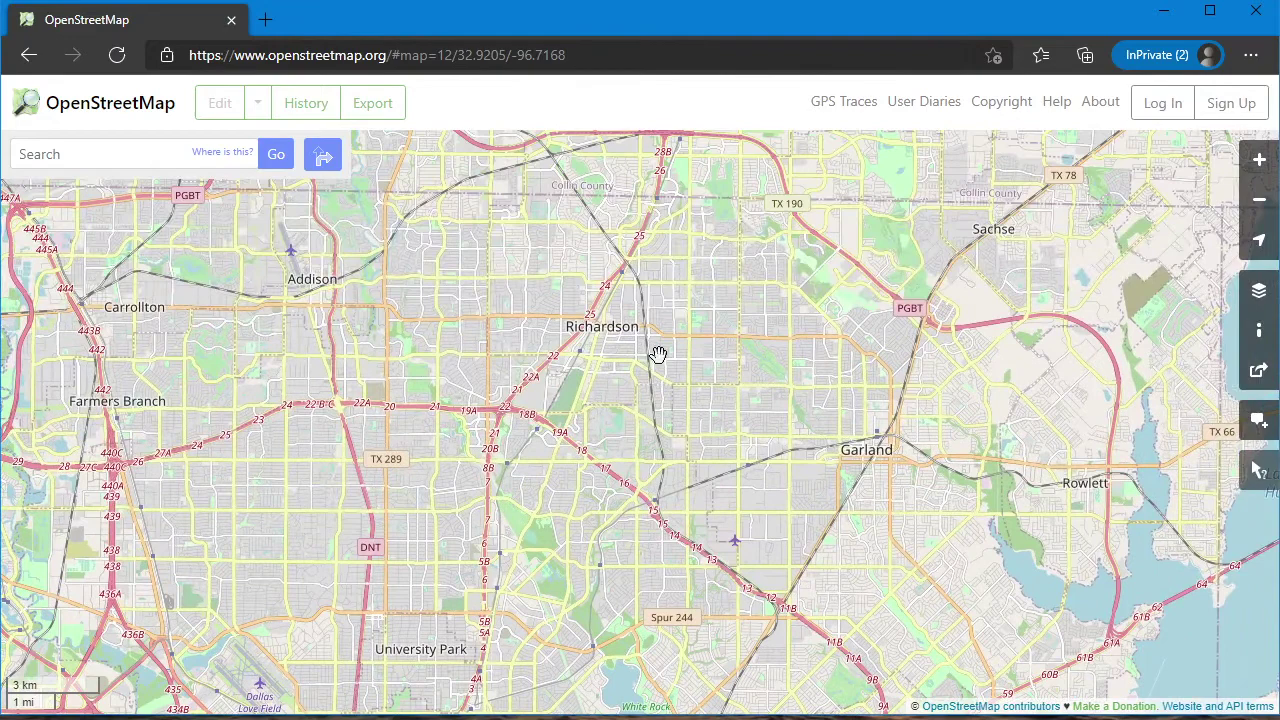
{"action": "left_click_drag", "start_coordinate": [658, 359], "coordinate": [620, 458]}
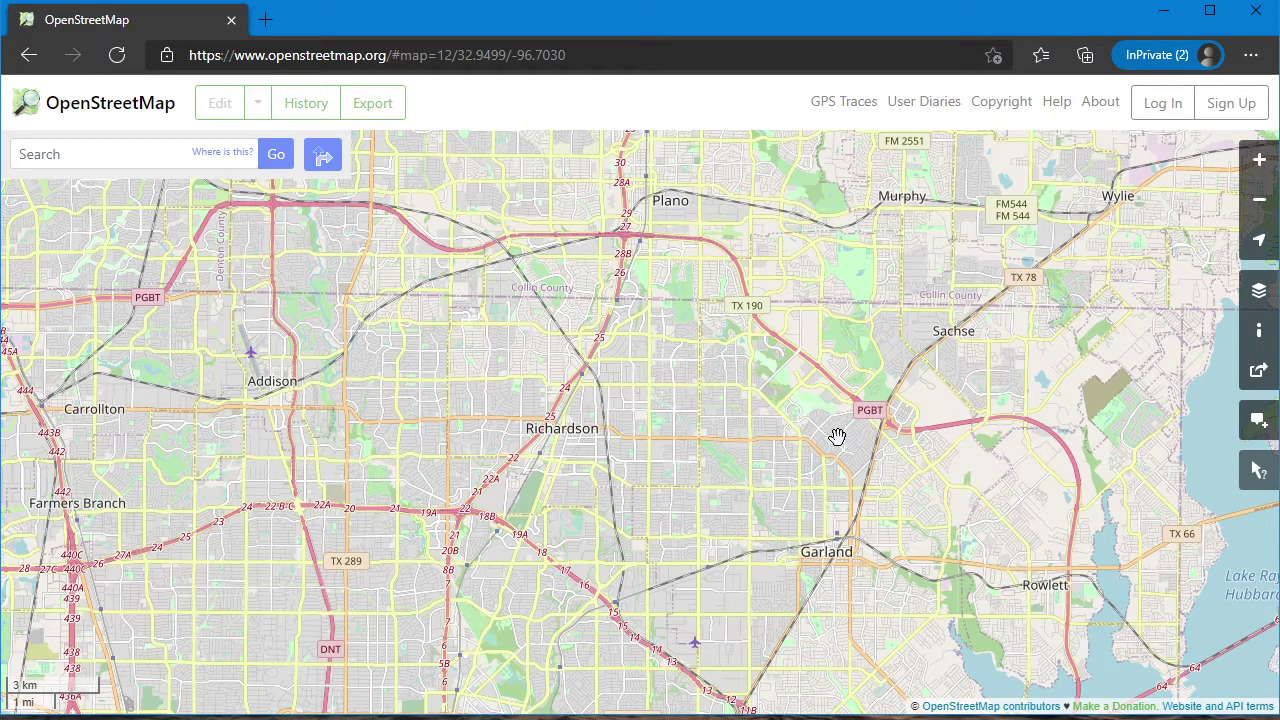
{"action": "left_click_drag", "start_coordinate": [702, 339], "coordinate": [732, 527]}
{"action": "left_click_drag", "start_coordinate": [586, 409], "coordinate": [591, 523]}
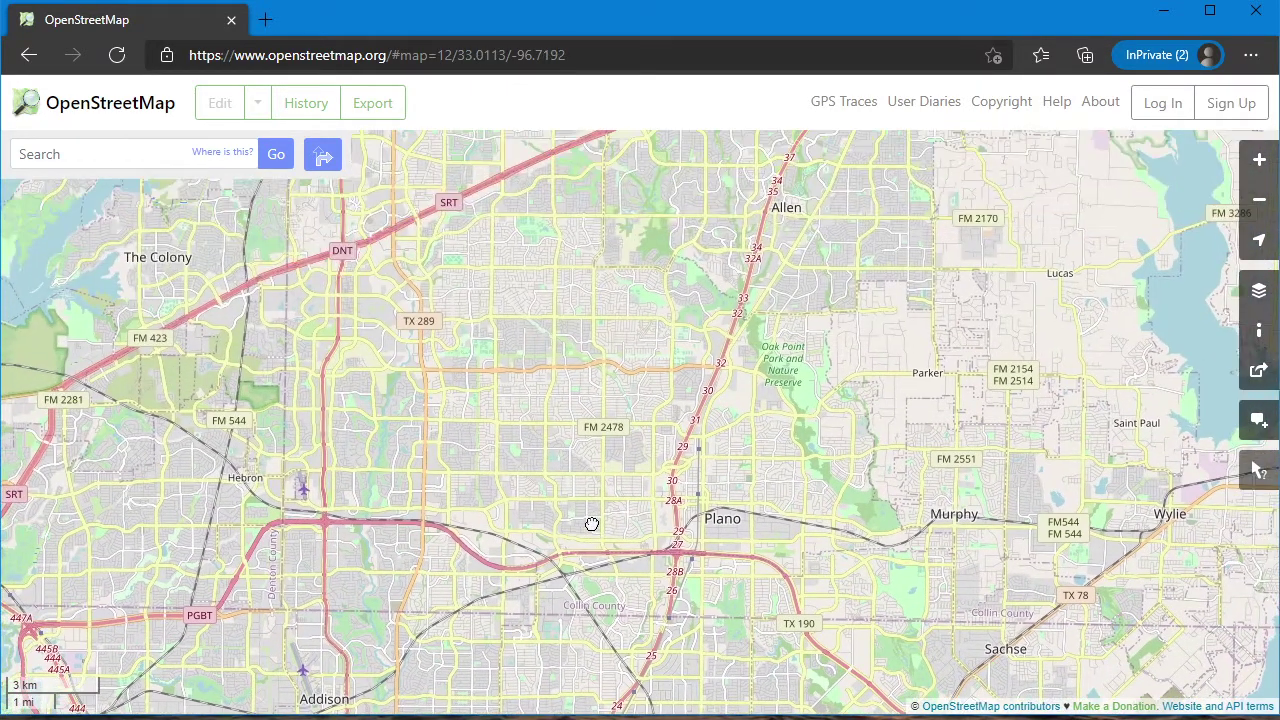
{"action": "left_click_drag", "start_coordinate": [593, 310], "coordinate": [511, 368]}
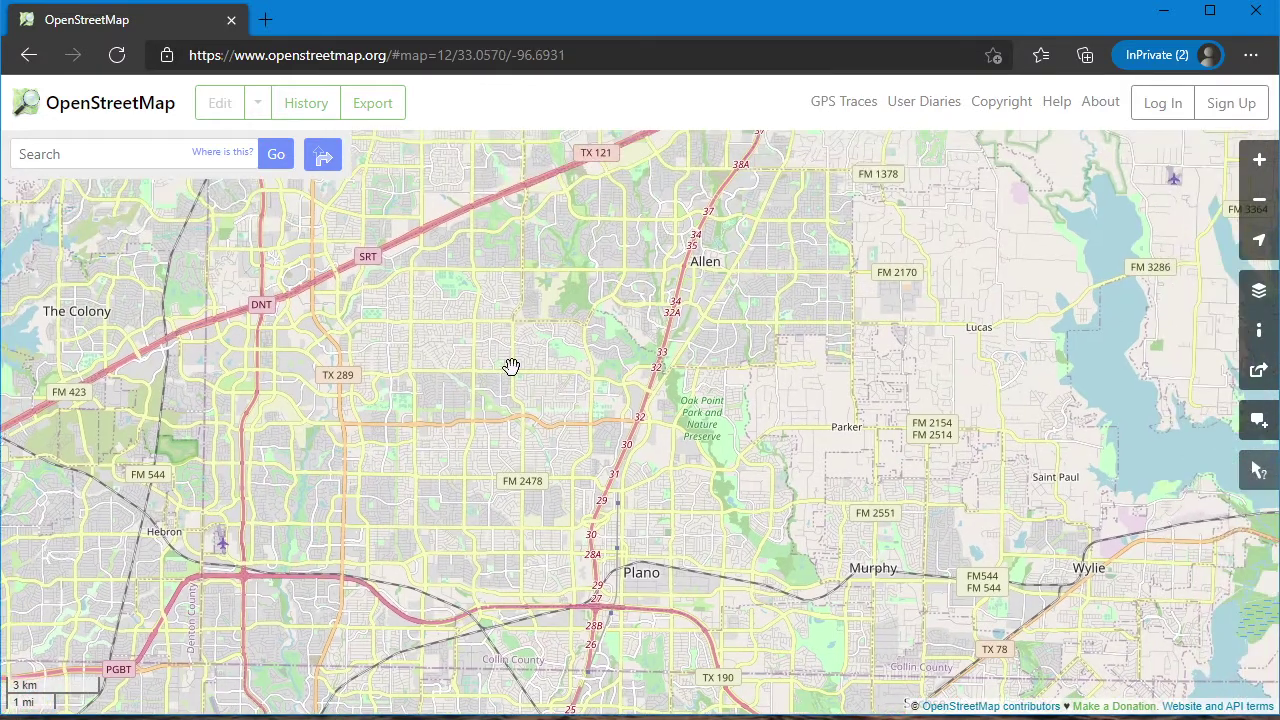
{"action": "left_click_drag", "start_coordinate": [597, 306], "coordinate": [529, 374]}
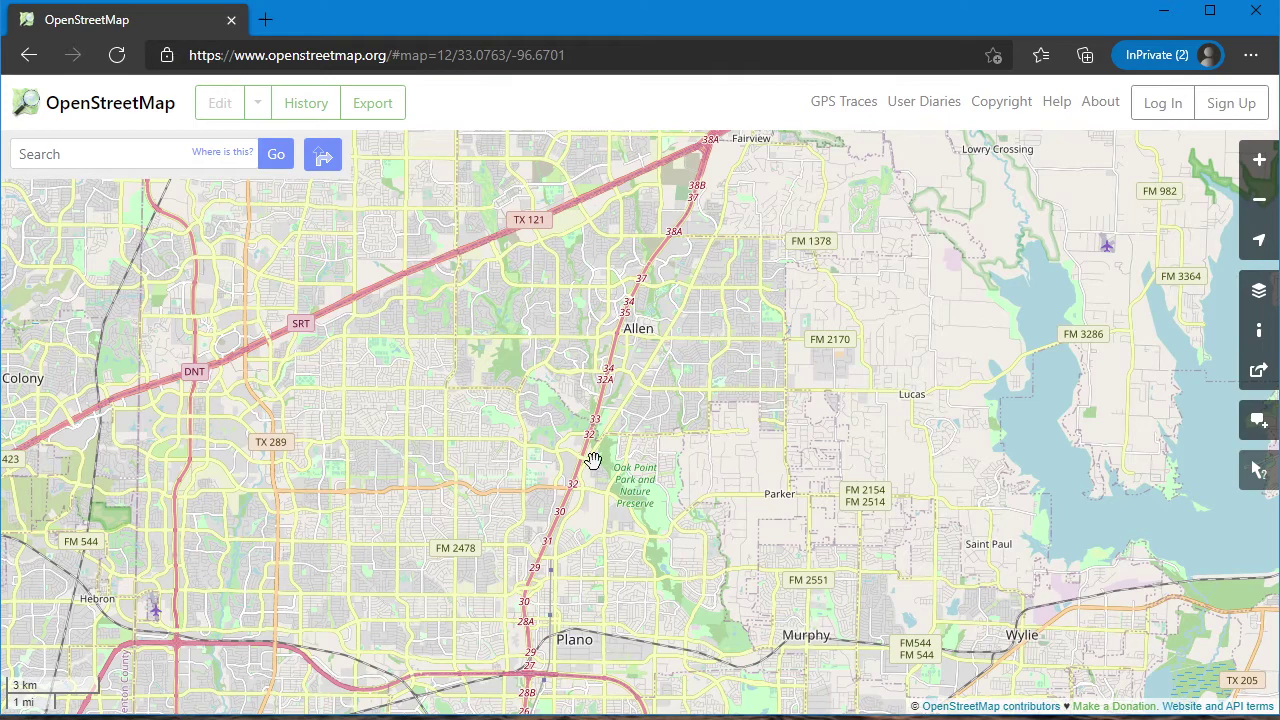
{"action": "left_click_drag", "start_coordinate": [712, 386], "coordinate": [690, 457]}
{"action": "mouse_move", "coordinate": [703, 397]}
{"action": "left_mouse_down"}
{"action": "mouse_move", "coordinate": [683, 463]}
{"action": "mouse_move", "coordinate": [704, 406]}
{"action": "left_mouse_up"}
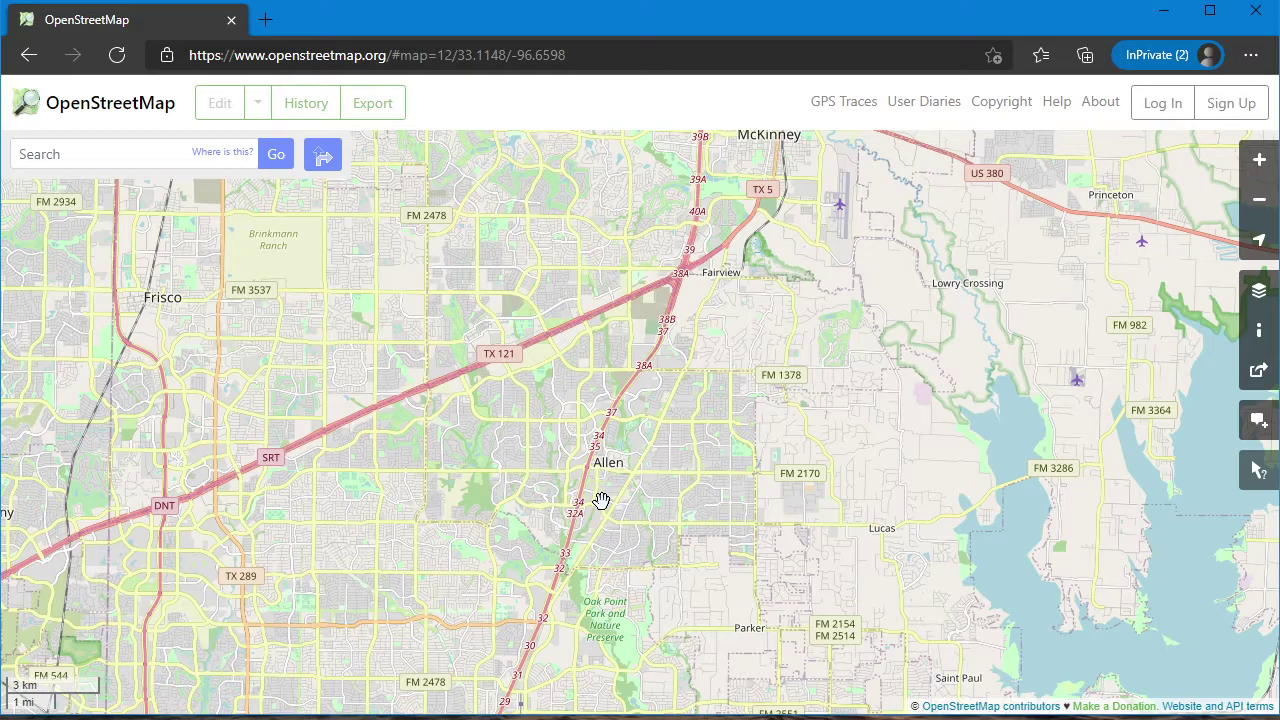
{"action": "left_click_drag", "start_coordinate": [611, 531], "coordinate": [671, 380]}
Step: Pan south to downtown Dallas, then northeast to Garland and Lake Ray Hubbard
{"action": "left_click_drag", "start_coordinate": [640, 580], "coordinate": [628, 471]}
{"action": "left_click_drag", "start_coordinate": [560, 640], "coordinate": [631, 325]}
{"action": "left_click_drag", "start_coordinate": [548, 697], "coordinate": [577, 423]}
{"action": "left_click_drag", "start_coordinate": [543, 515], "coordinate": [600, 309]}
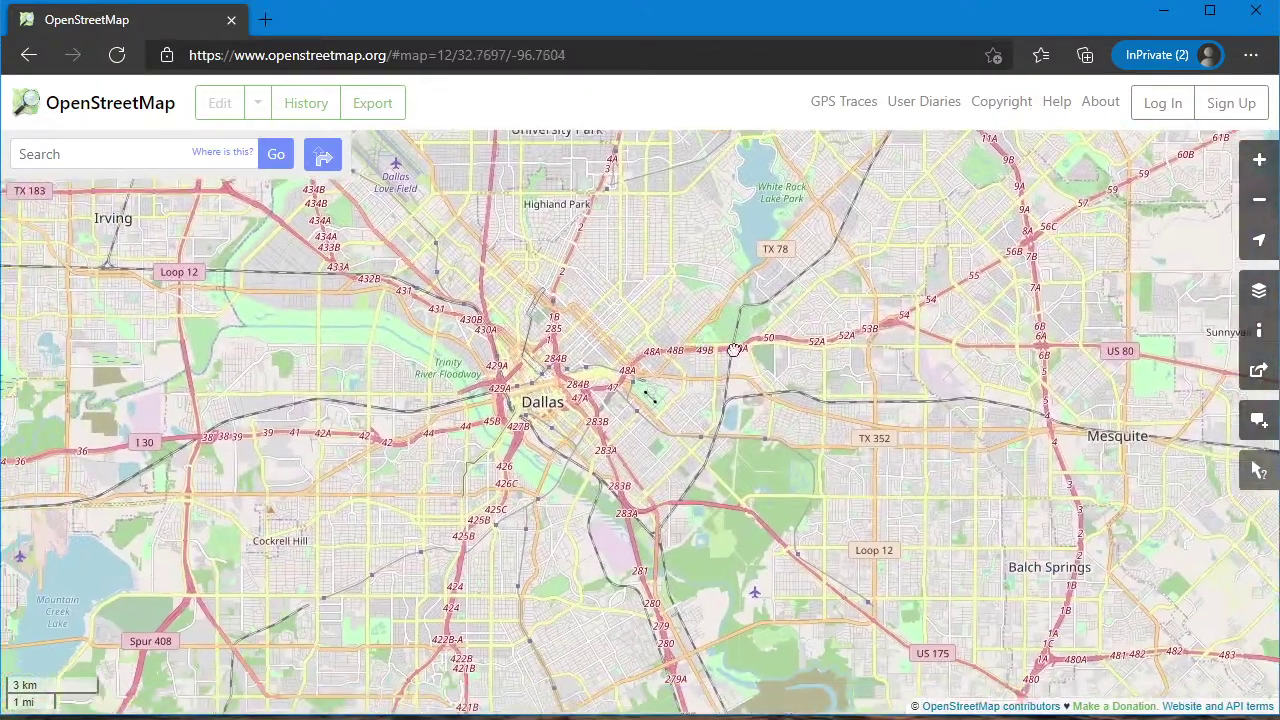
{"action": "left_click_drag", "start_coordinate": [733, 351], "coordinate": [797, 352]}
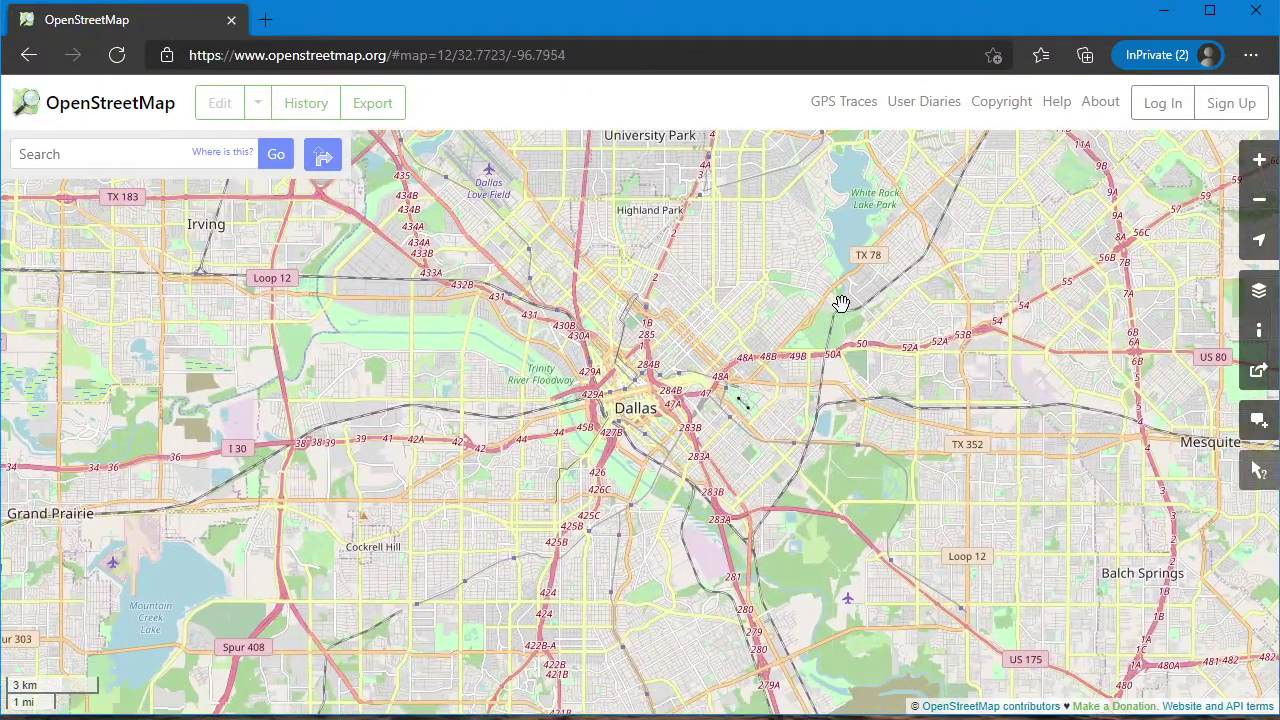
{"action": "left_click_drag", "start_coordinate": [844, 300], "coordinate": [454, 516]}
{"action": "left_click_drag", "start_coordinate": [630, 340], "coordinate": [503, 348]}
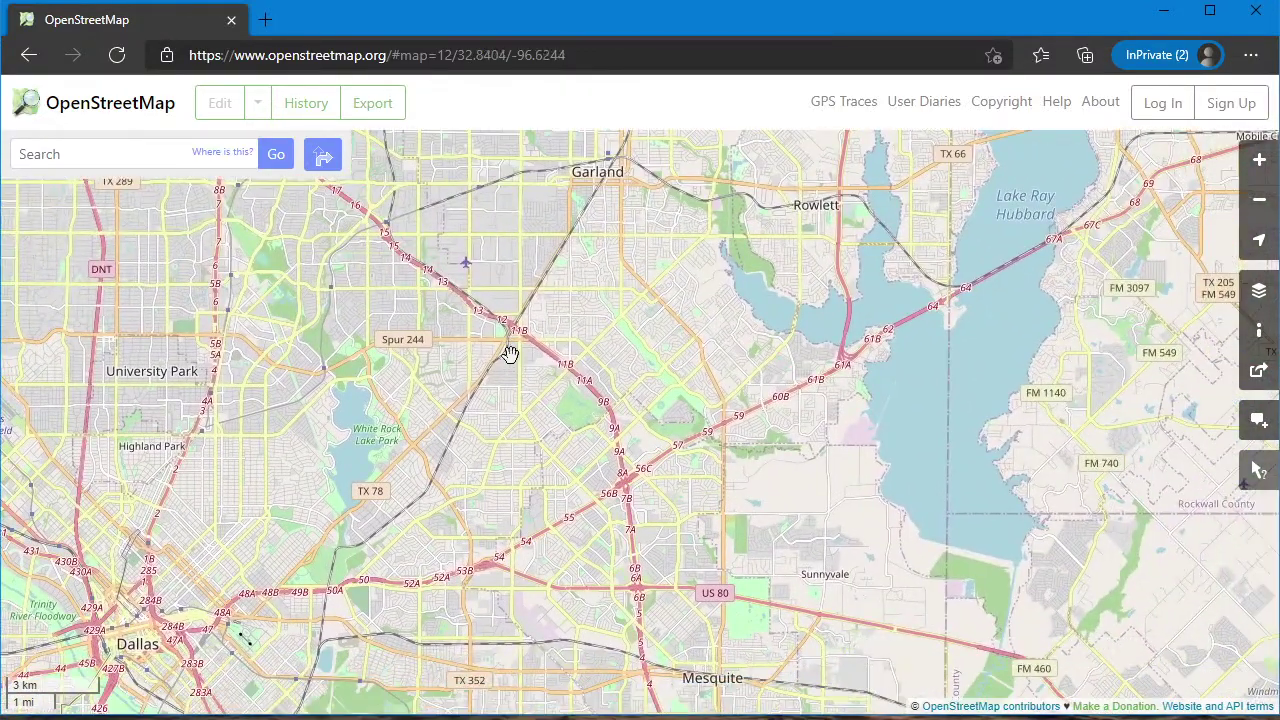
Step: Bring Dallas to the centre of the map
{"action": "left_click", "coordinate": [1260, 199]}
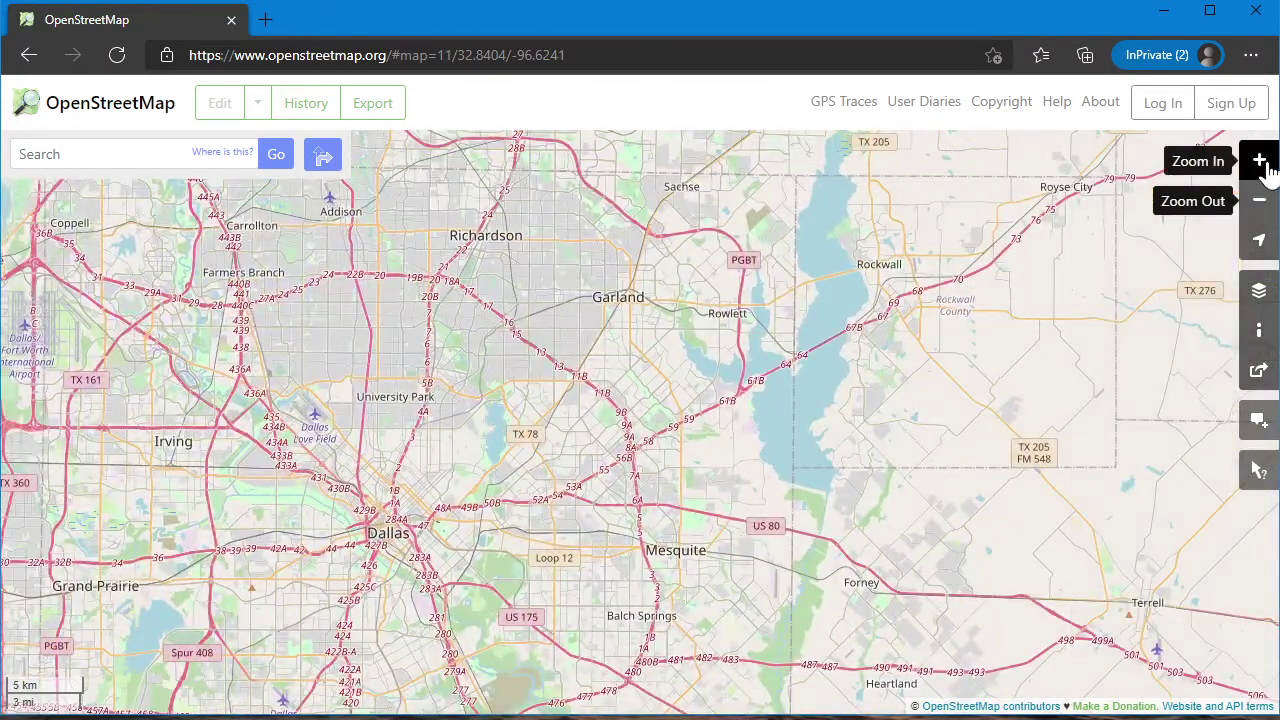
{"action": "left_click", "coordinate": [1259, 160]}
{"action": "left_click_drag", "start_coordinate": [500, 507], "coordinate": [866, 397]}
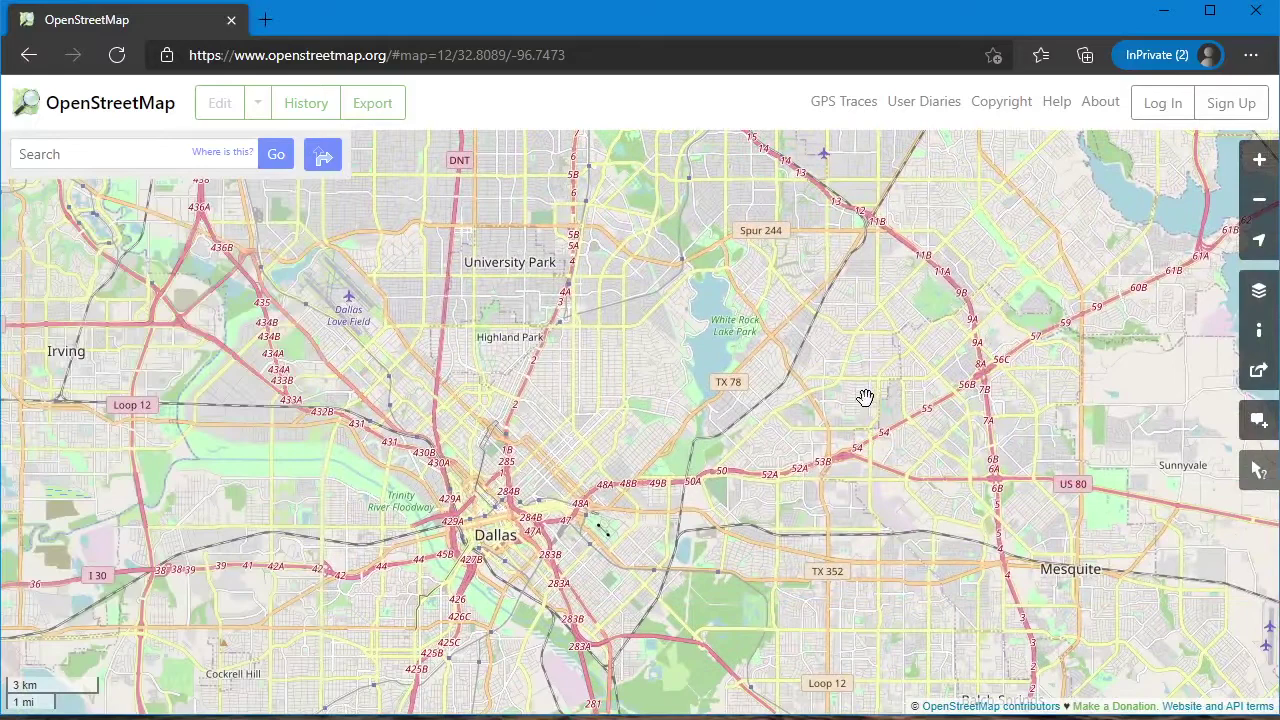
{"action": "left_click_drag", "start_coordinate": [692, 482], "coordinate": [823, 380]}
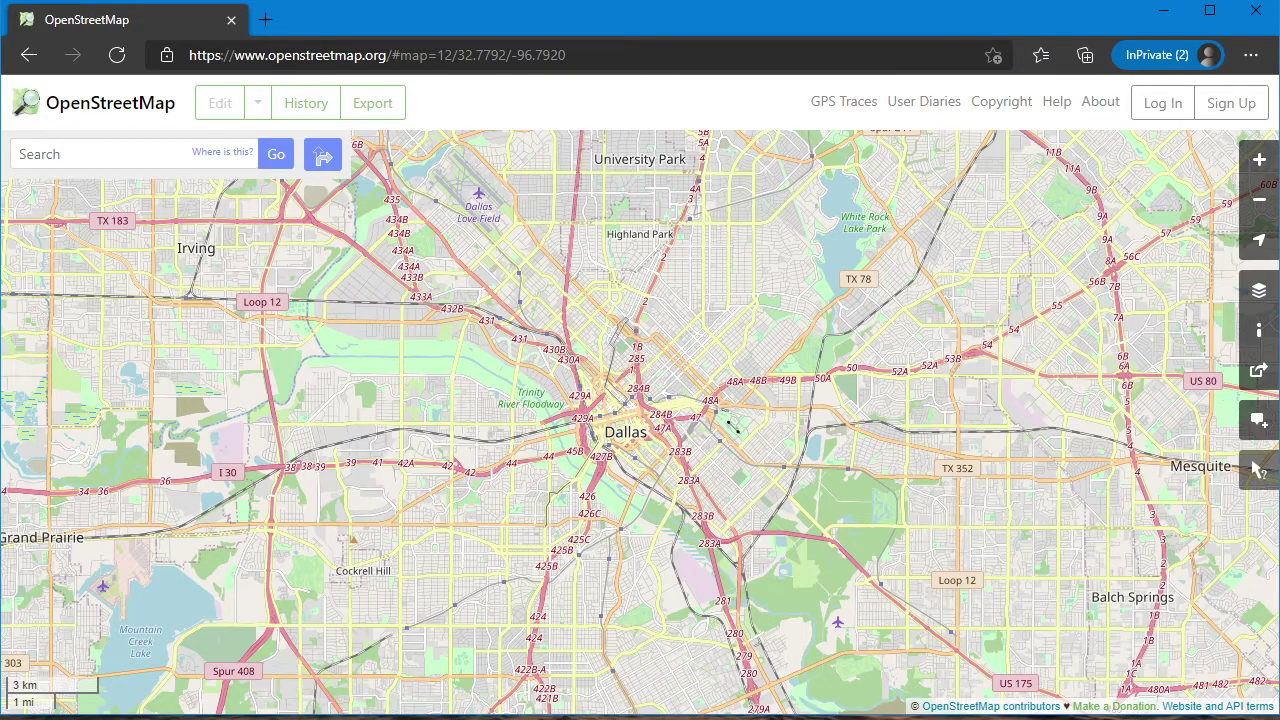
Step: Zoom to level 15 and centre downtown Dallas with West End and Deep Ellum visible
{"action": "left_click", "coordinate": [1262, 162]}
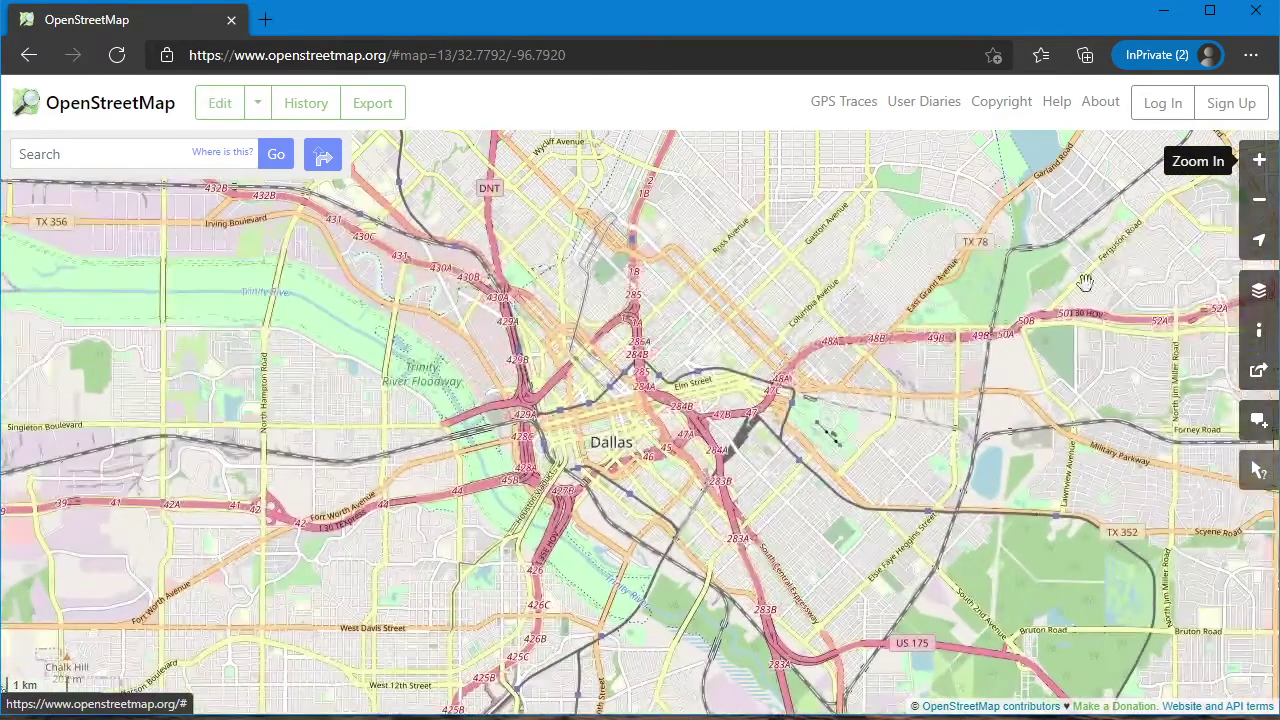
{"action": "left_click", "coordinate": [1262, 162]}
{"action": "left_click_drag", "start_coordinate": [948, 372], "coordinate": [868, 358]}
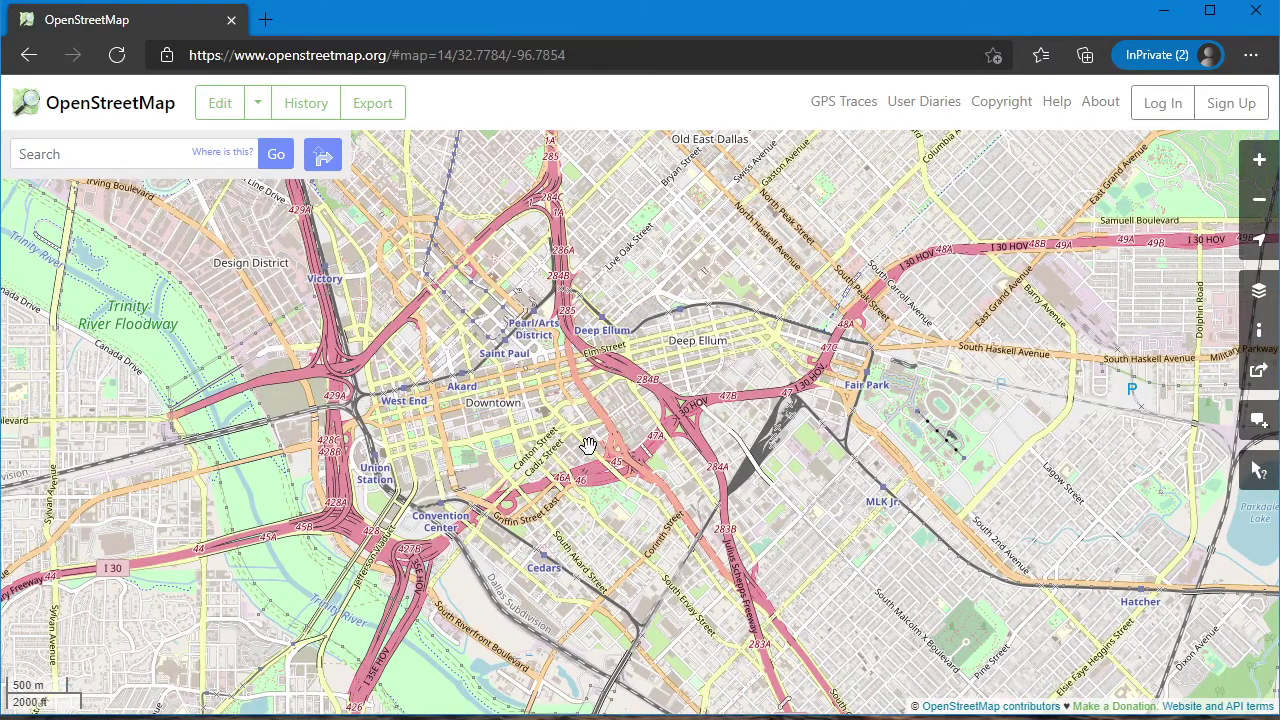
{"action": "left_click", "coordinate": [1259, 160]}
{"action": "left_click_drag", "start_coordinate": [765, 387], "coordinate": [795, 393]}
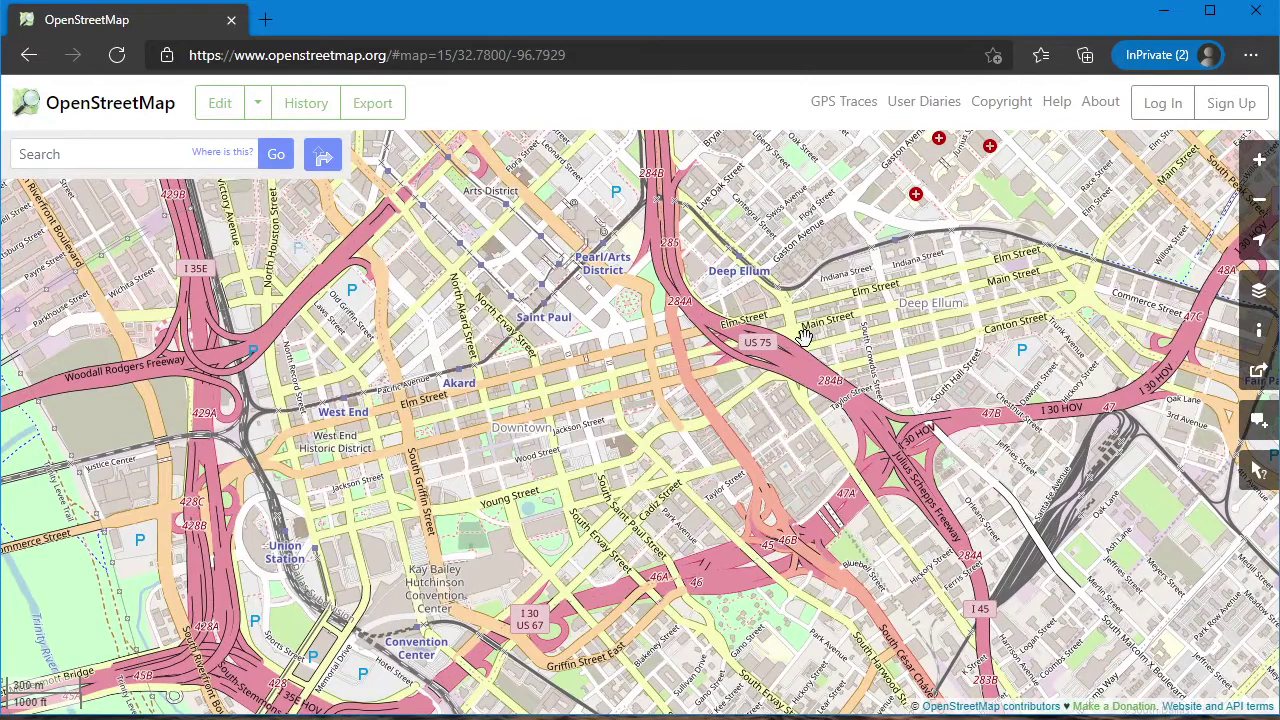
{"action": "left_click_drag", "start_coordinate": [782, 386], "coordinate": [829, 298]}
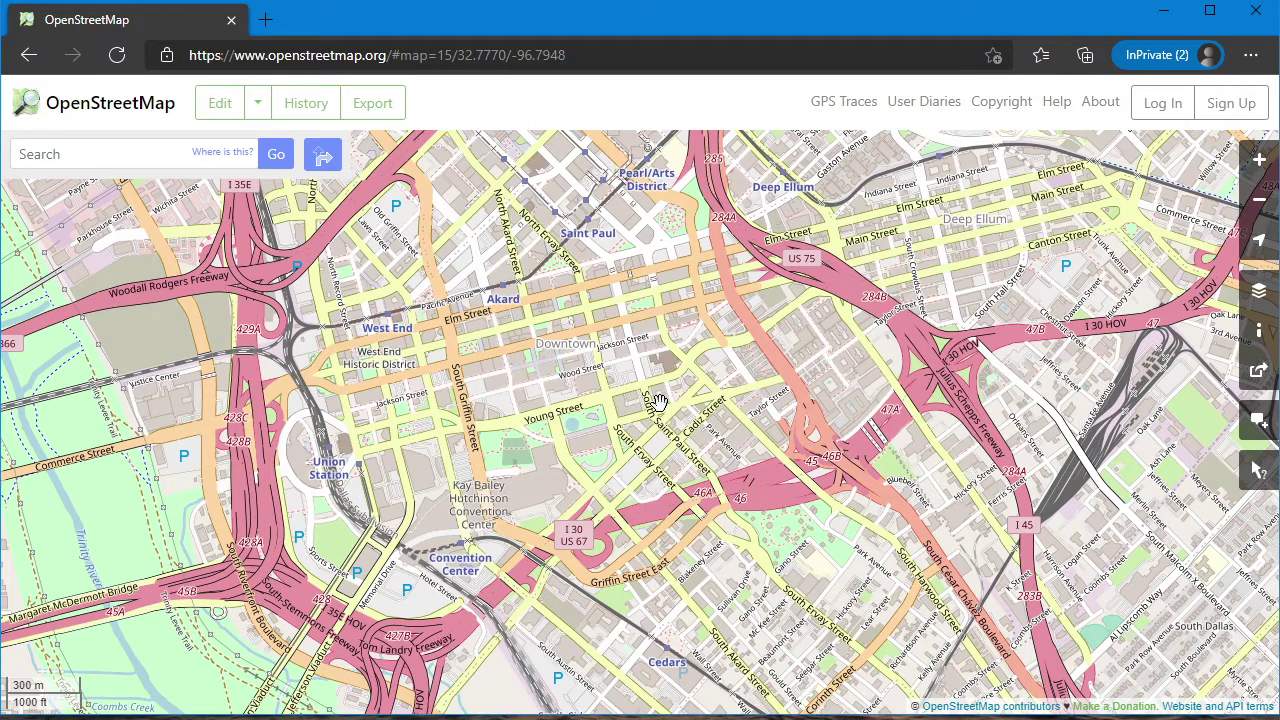
Step: Open Edge's print dialog for the map and set the layout to Landscape
{"action": "left_click", "coordinate": [1250, 55]}
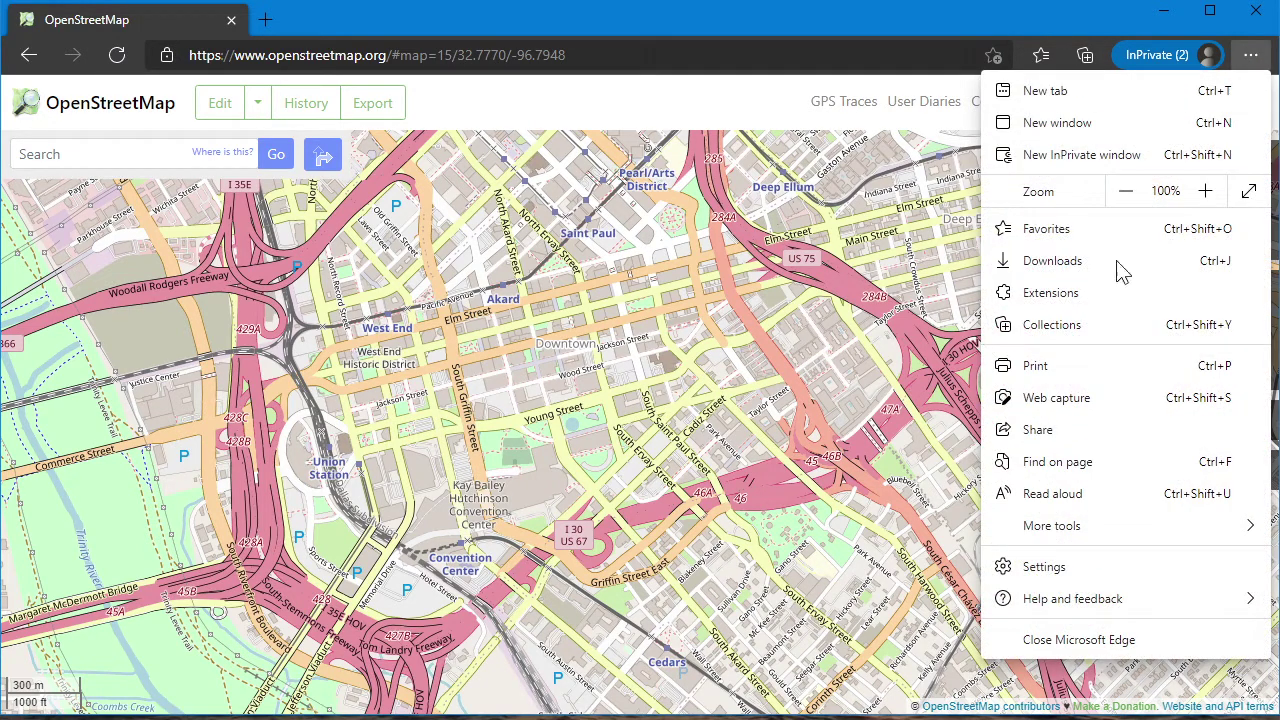
{"action": "left_click", "coordinate": [1036, 366]}
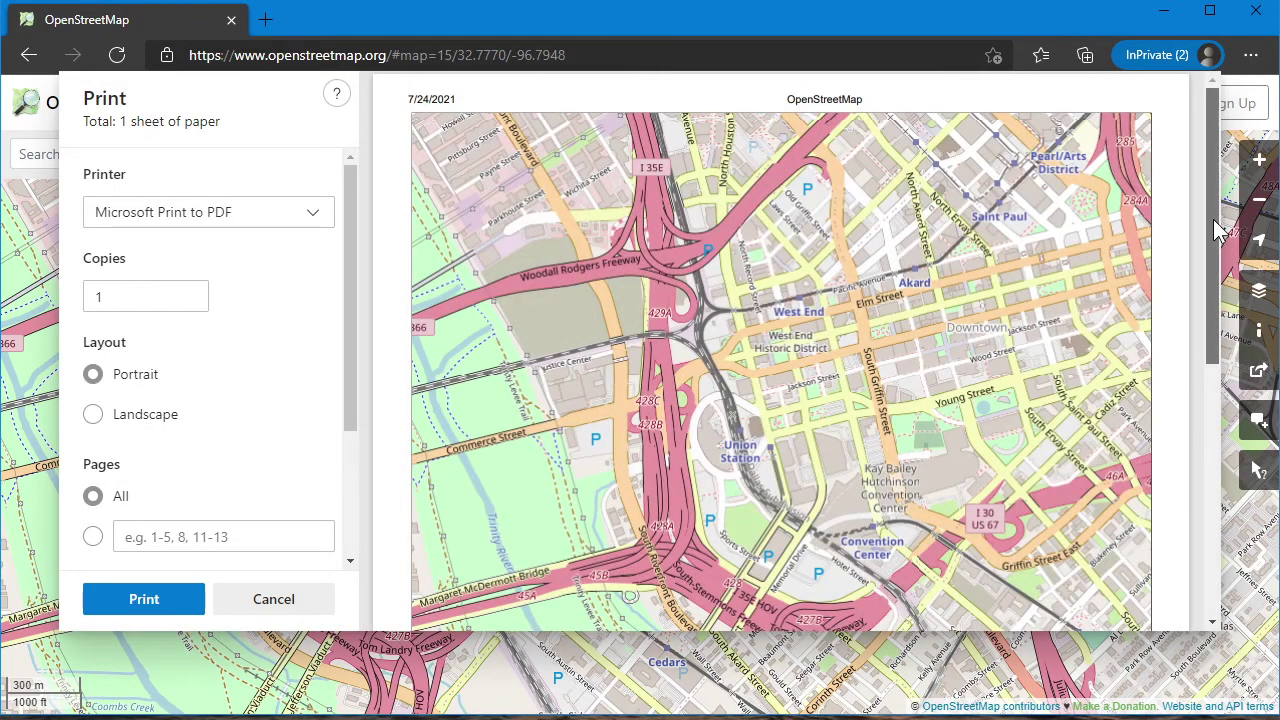
{"action": "mouse_move", "coordinate": [1216, 230]}
{"action": "left_mouse_down"}
{"action": "mouse_move", "coordinate": [1205, 465]}
{"action": "mouse_move", "coordinate": [1209, 222]}
{"action": "left_mouse_up"}
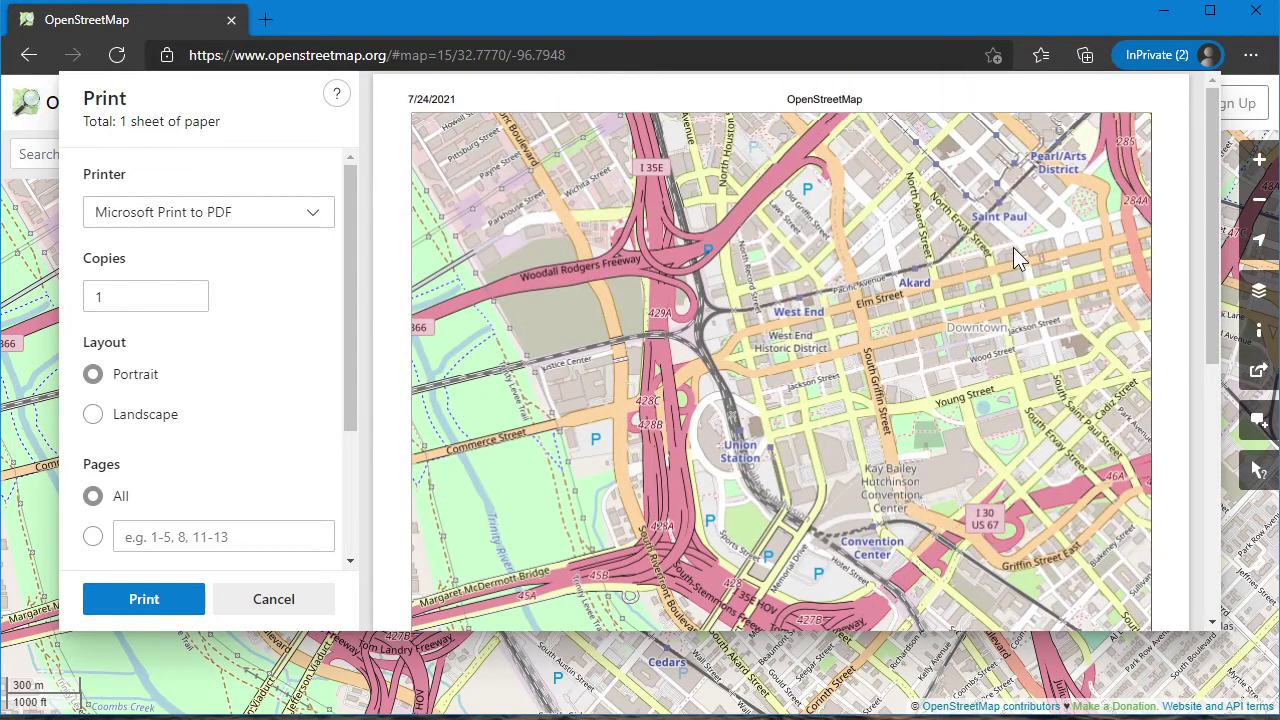
{"action": "left_click", "coordinate": [97, 418]}
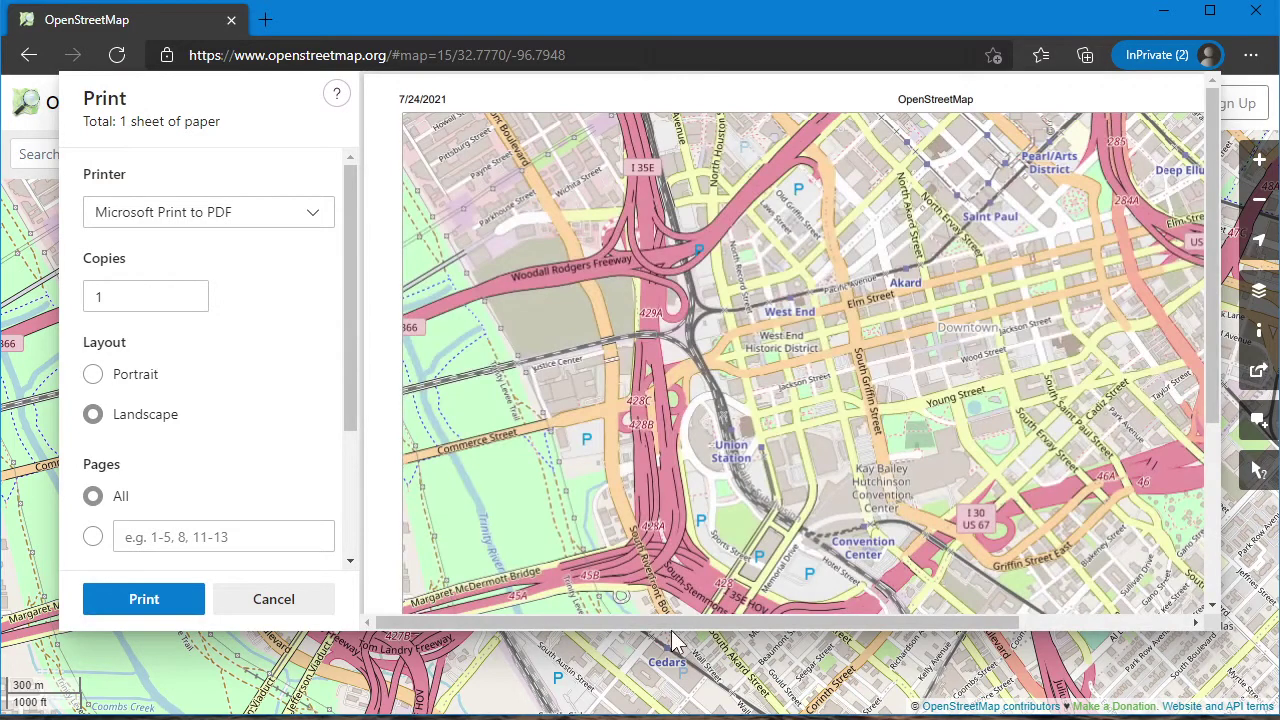
Step: Review the landscape print preview of downtown Dallas, then close the print dialog
{"action": "mouse_move", "coordinate": [663, 634]}
{"action": "left_mouse_down"}
{"action": "mouse_move", "coordinate": [871, 629]}
{"action": "mouse_move", "coordinate": [677, 622]}
{"action": "left_mouse_up"}
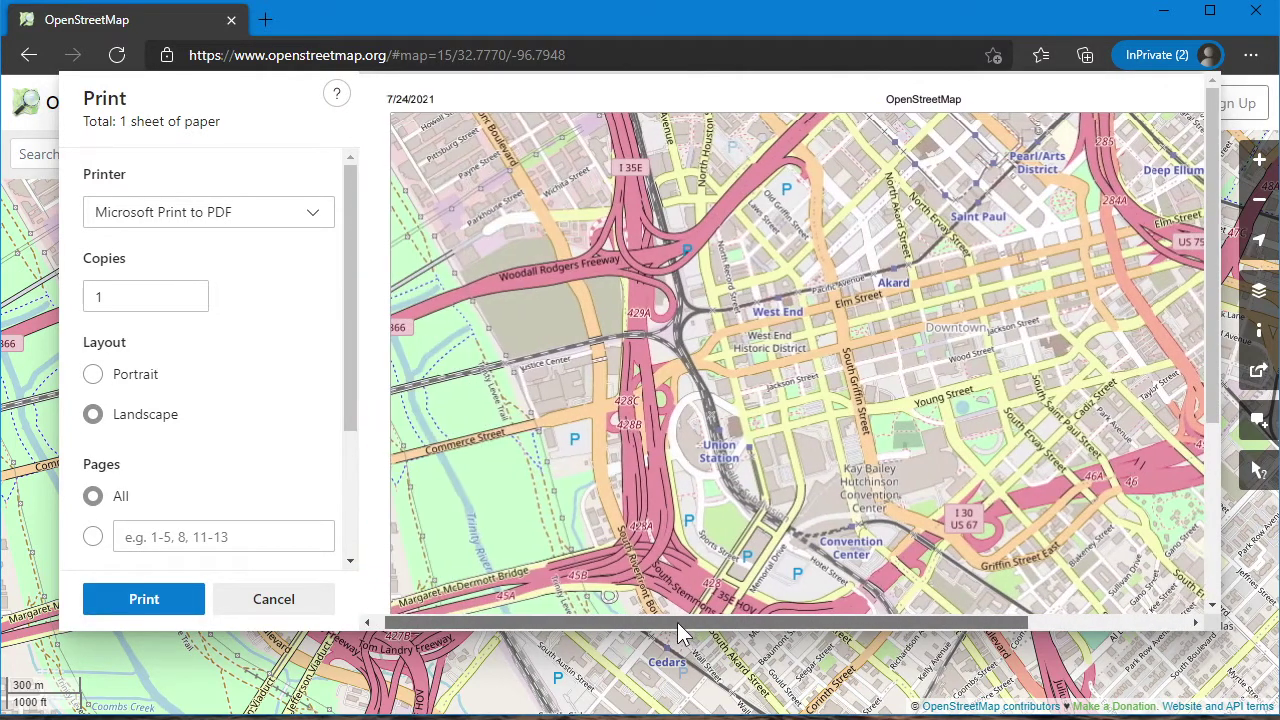
{"action": "left_click_drag", "start_coordinate": [1212, 402], "coordinate": [1206, 560]}
{"action": "left_click_drag", "start_coordinate": [851, 628], "coordinate": [1088, 648]}
{"action": "left_click_drag", "start_coordinate": [1212, 482], "coordinate": [1228, 330]}
{"action": "left_click_drag", "start_coordinate": [880, 625], "coordinate": [700, 645]}
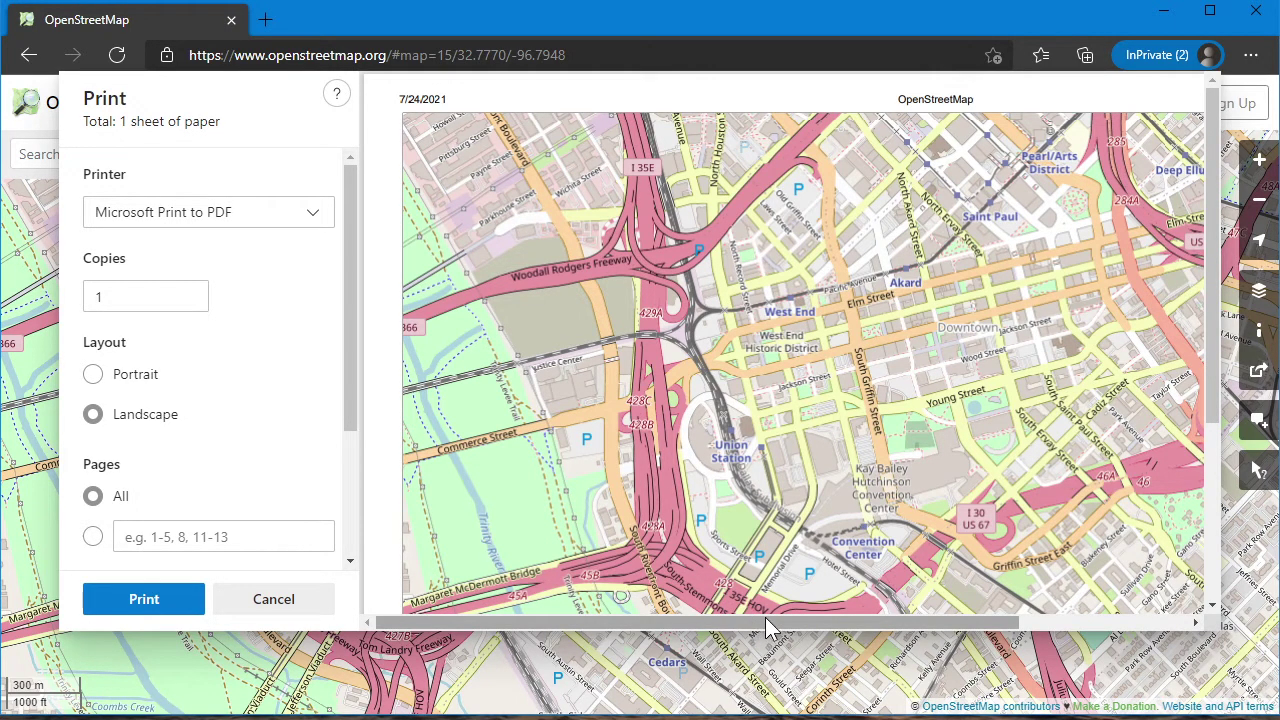
{"action": "left_click_drag", "start_coordinate": [765, 617], "coordinate": [833, 626]}
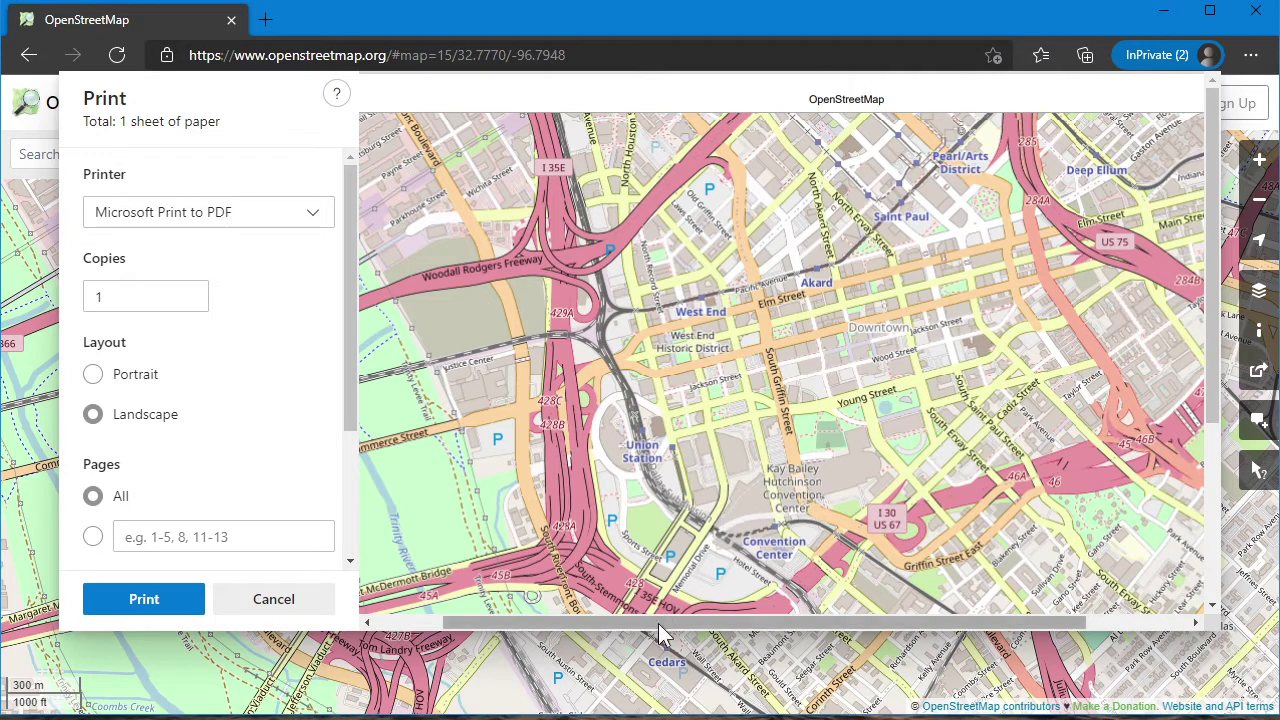
{"action": "left_click_drag", "start_coordinate": [658, 623], "coordinate": [758, 623]}
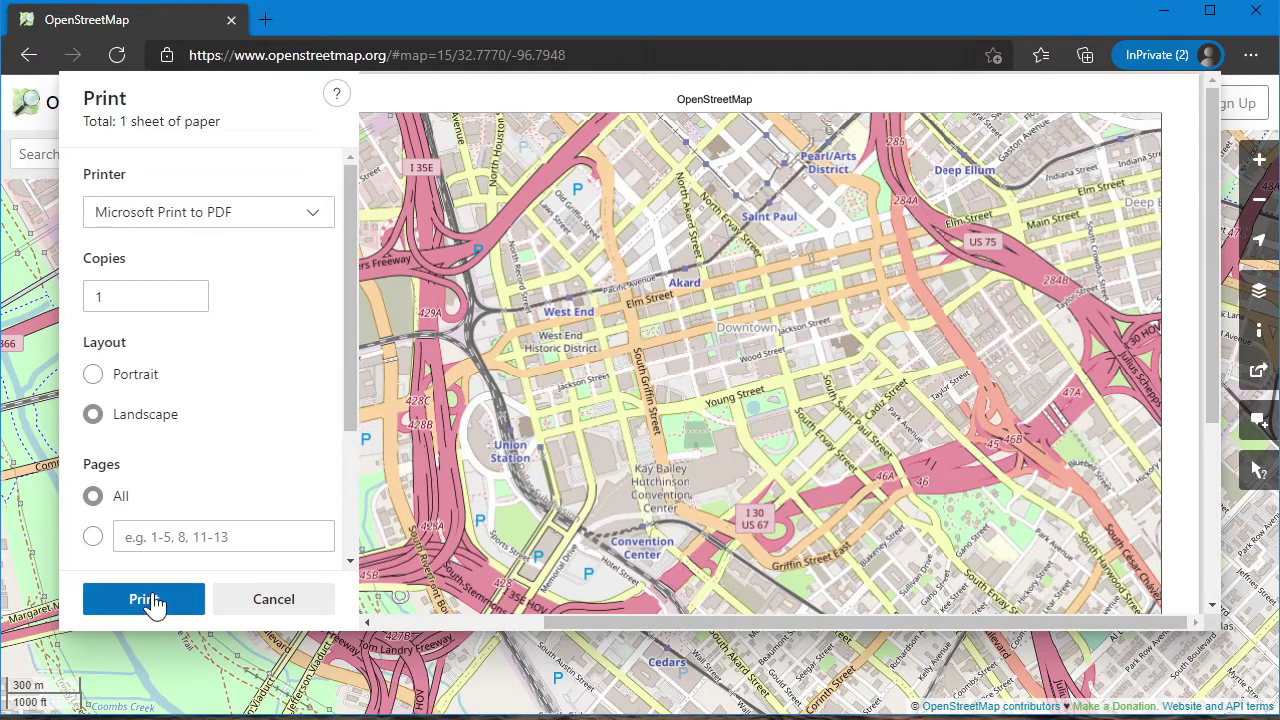
{"action": "left_click", "coordinate": [276, 604]}
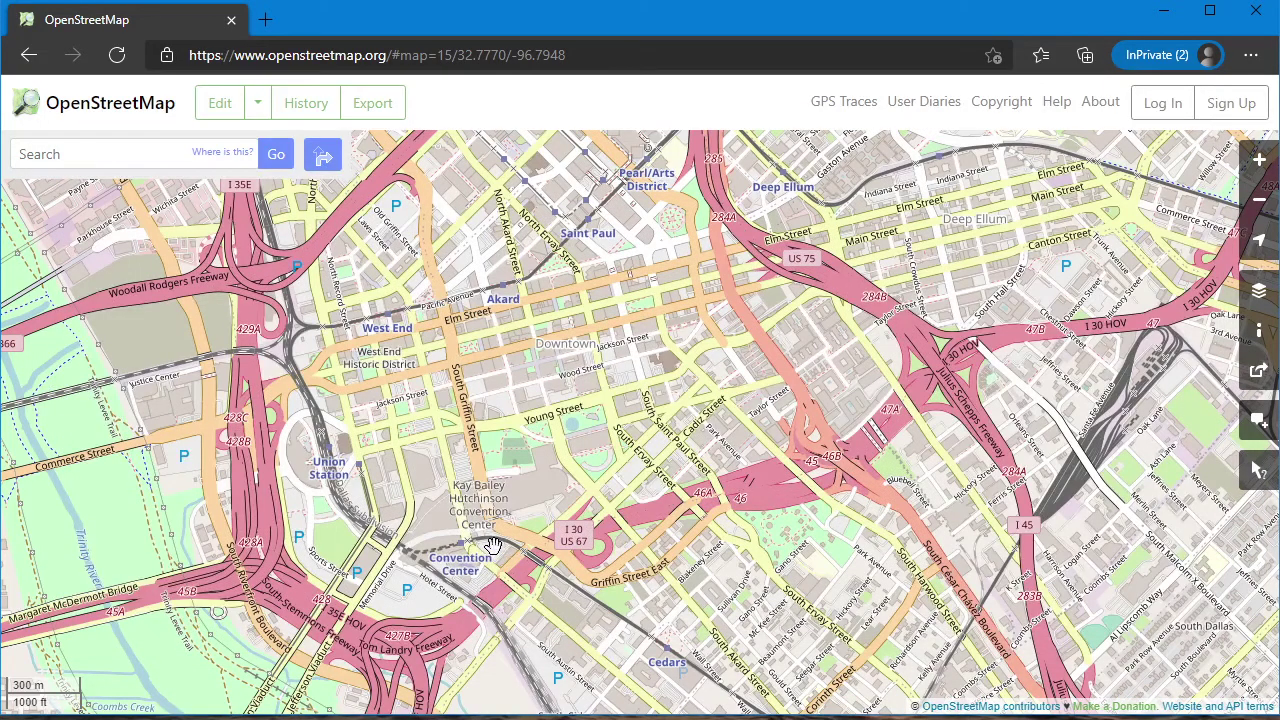